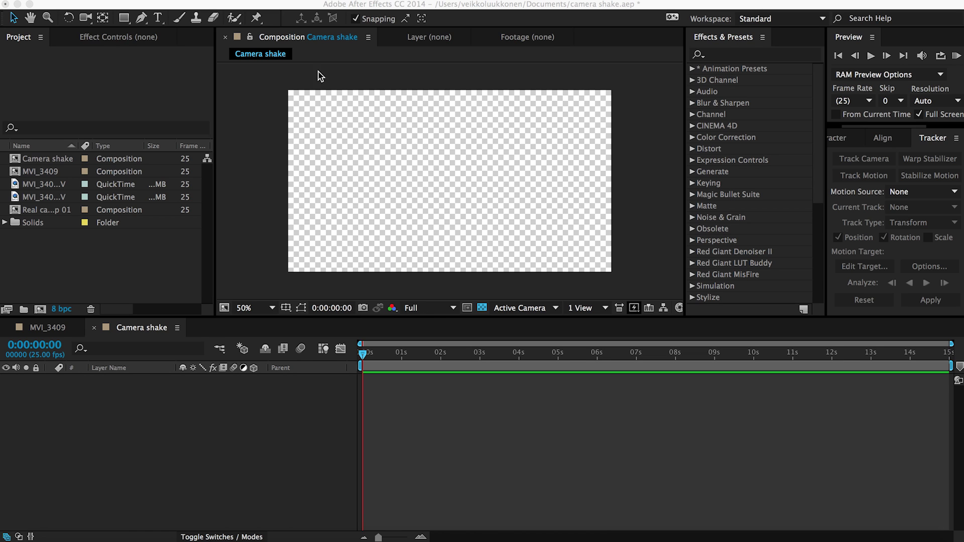
pyautogui.doubleClick(52, 185)
pyautogui.click(51, 197)
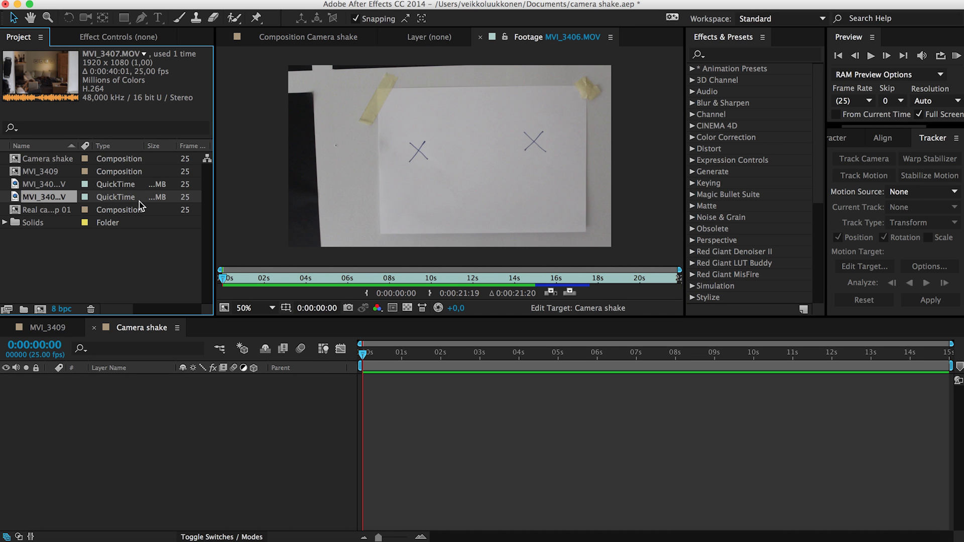
pyautogui.click(364, 40)
pyautogui.click(42, 185)
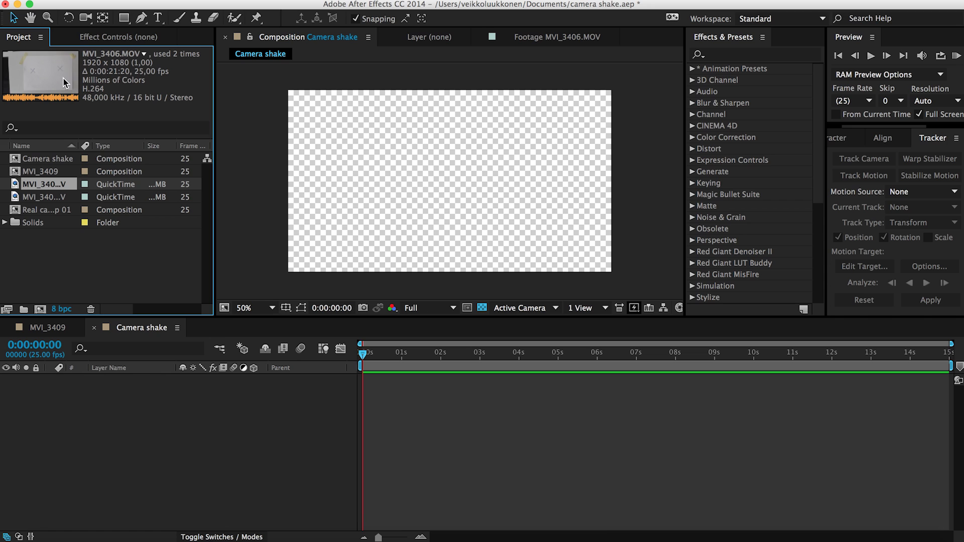
pyautogui.click(45, 197)
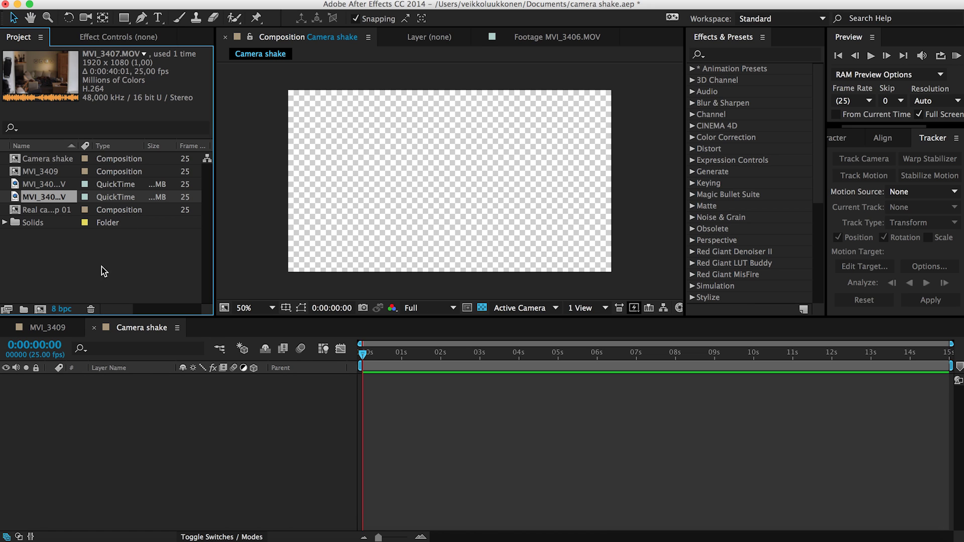
# Place MVI_3407.MOV into the Camera shake timeline as layer 1 and scrub through it.
pyautogui.moveTo(47, 198); pyautogui.dragTo(132, 312)
pyautogui.moveTo(74, 403); pyautogui.dragTo(71, 400)
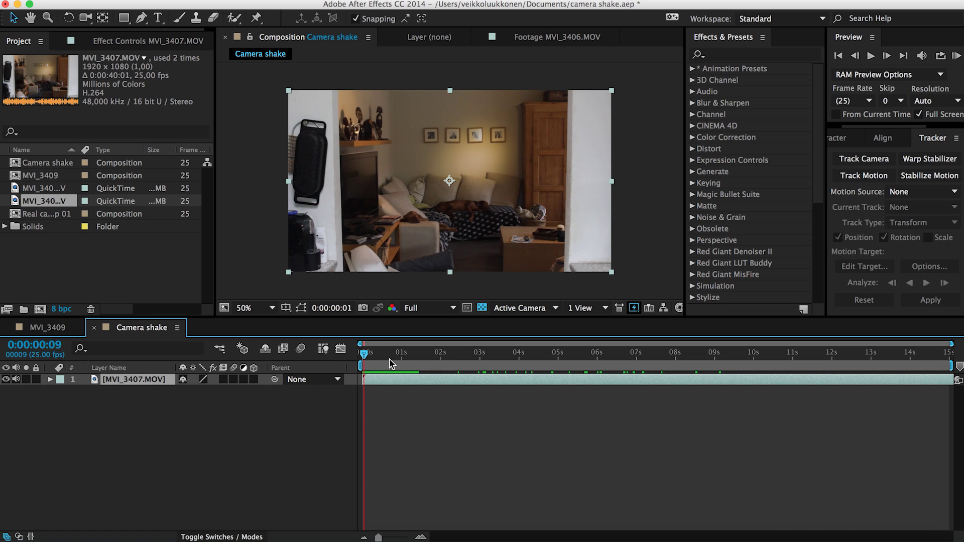
pyautogui.moveTo(390, 359); pyautogui.dragTo(552, 379)
# RAM-preview the clip, return to the first frame, and select MVI_3406.MOV in the Project panel.
pyautogui.press('space')
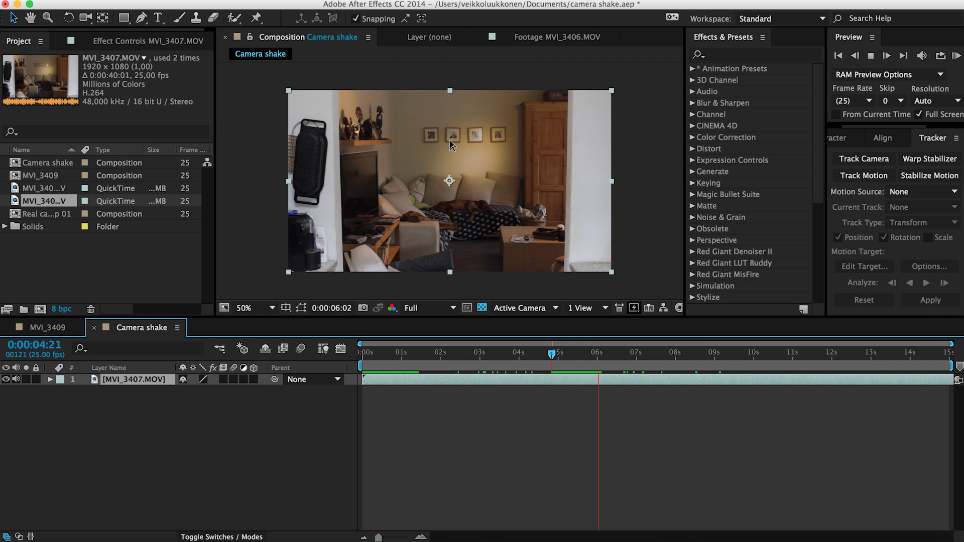
pyautogui.press('space')
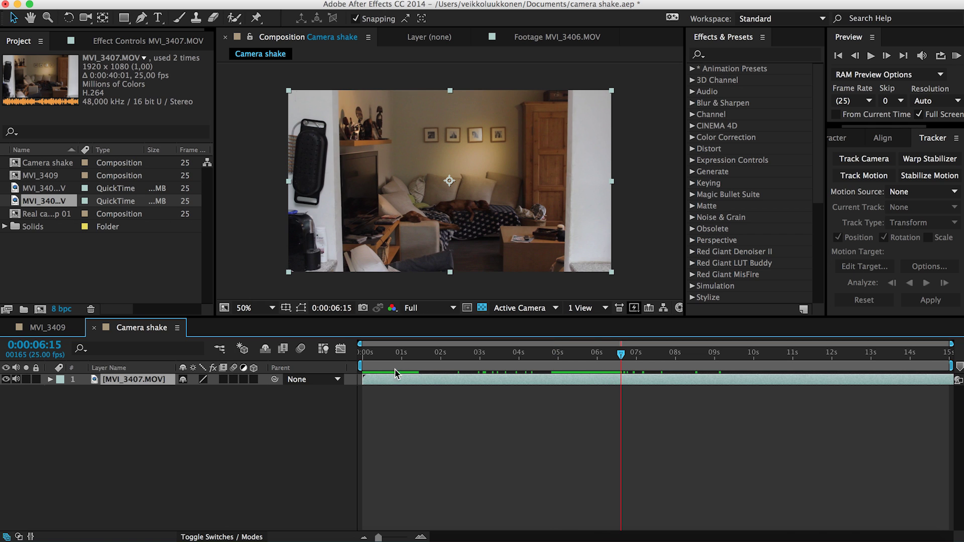
pyautogui.press('Home')
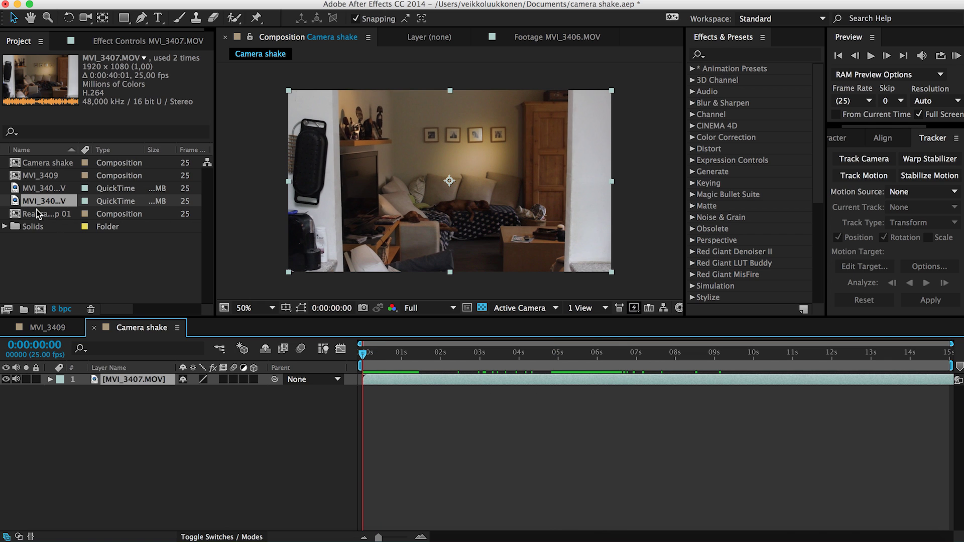
pyautogui.click(45, 201)
pyautogui.click(48, 188)
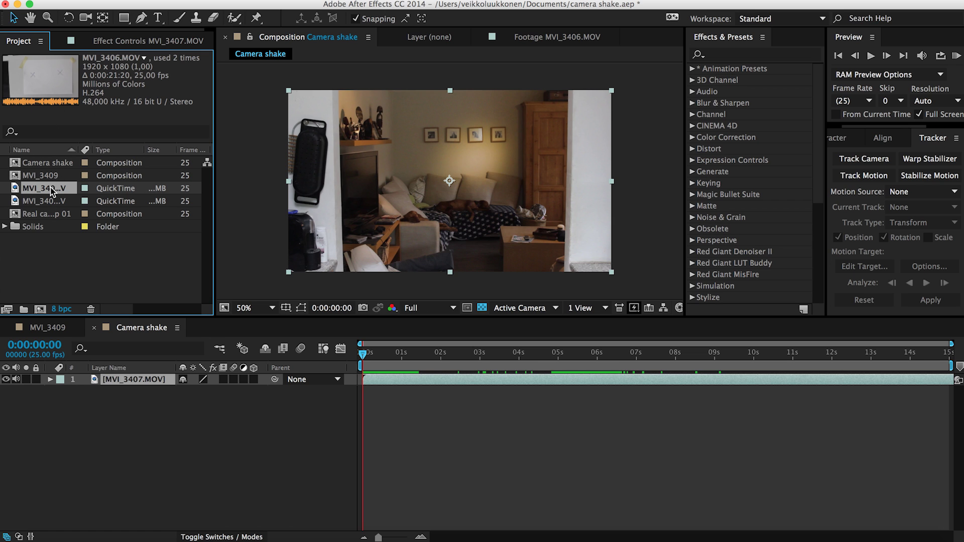
# Add MVI_3406.MOV as layer 2 and rename layer 1 to 'Main footage'.
pyautogui.moveTo(54, 191); pyautogui.dragTo(132, 394)
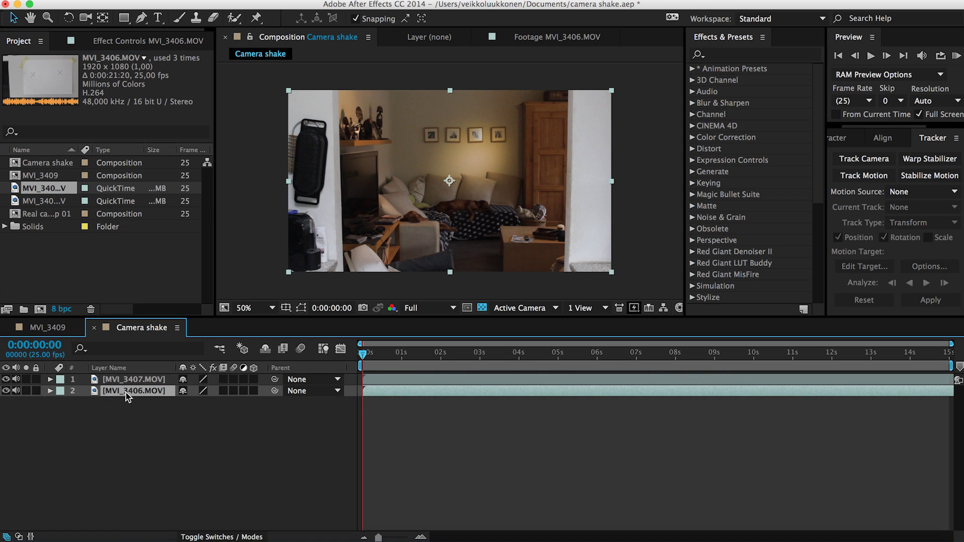
pyautogui.click(148, 381)
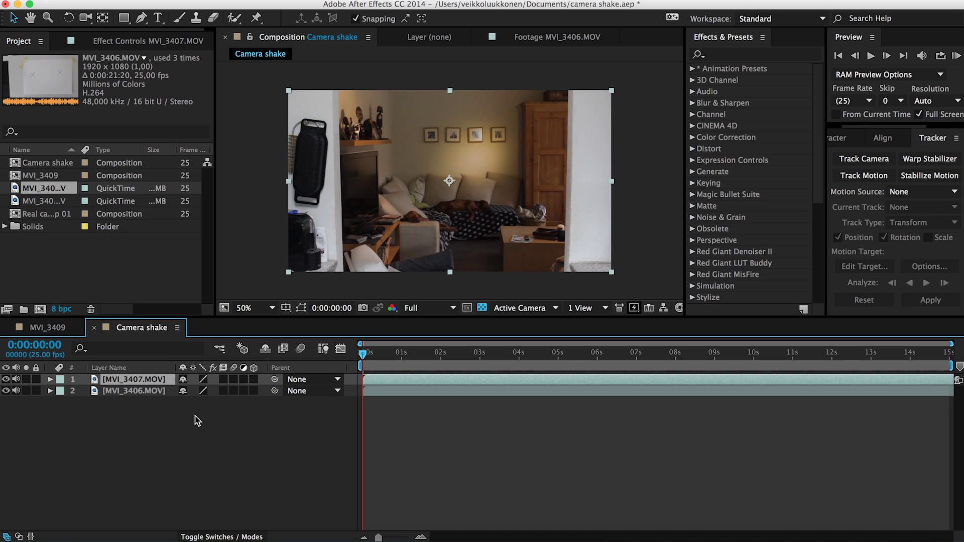
pyautogui.press('Return')
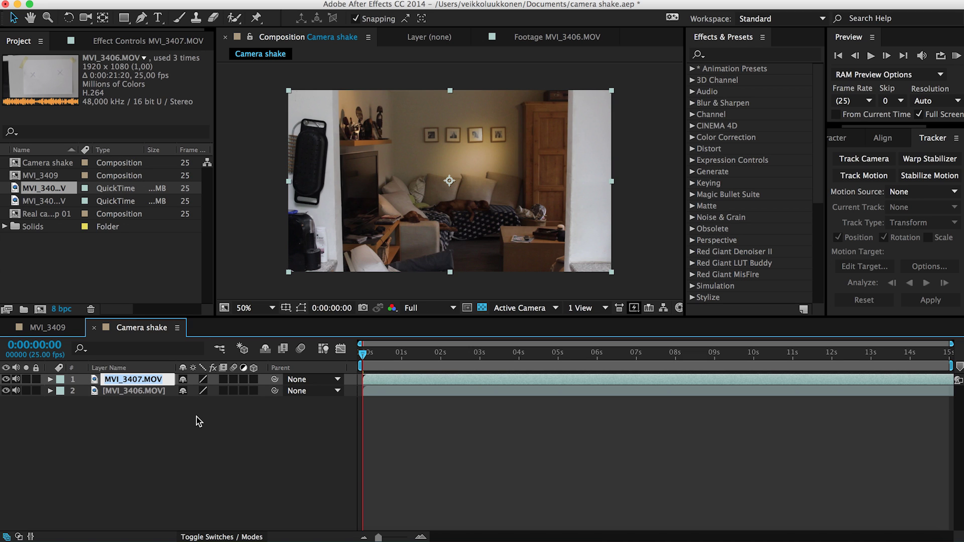
pyautogui.write('Main footage')
pyautogui.press('Return')
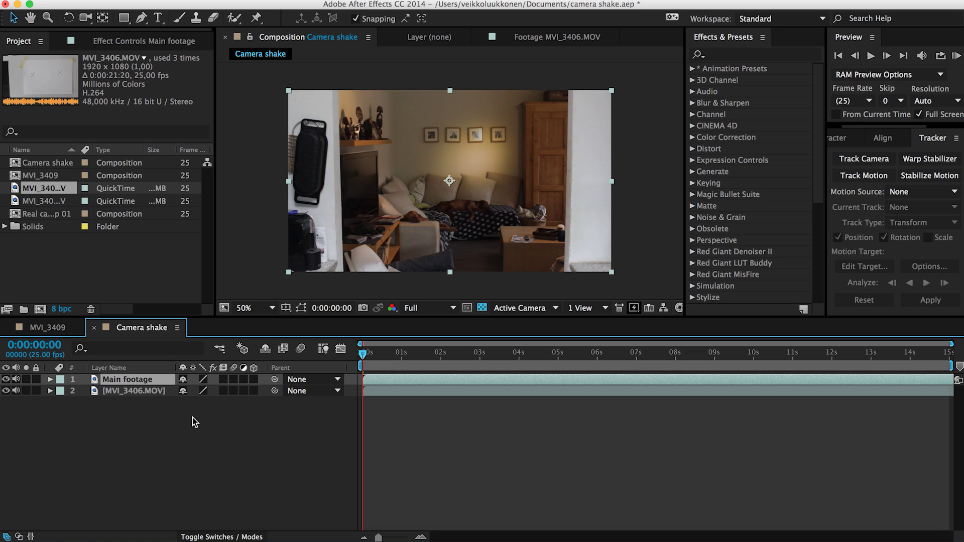
# Rename layer 2 to 'Motion target' and deselect all layers.
pyautogui.click(150, 391)
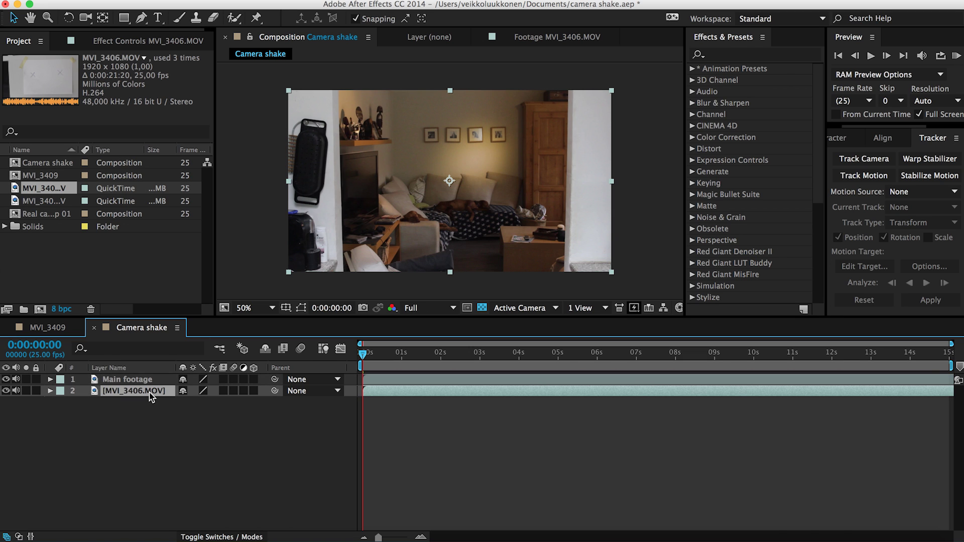
pyautogui.press('Return')
pyautogui.write('Motion target')
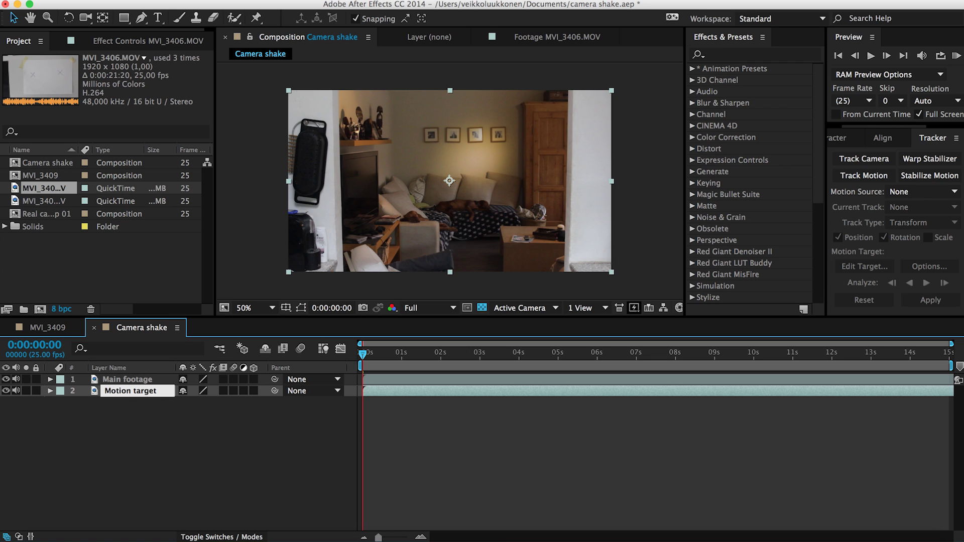
pyautogui.press('Return')
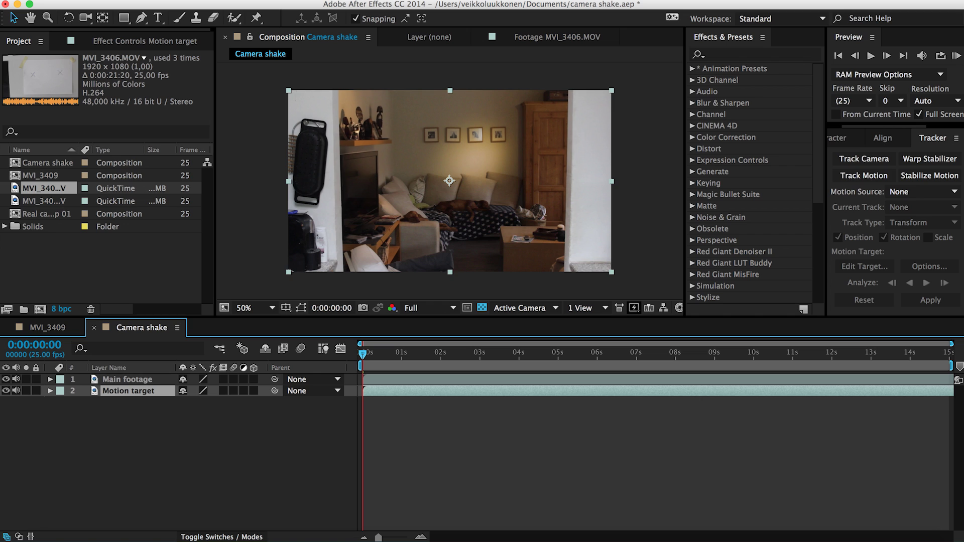
pyautogui.click(153, 429)
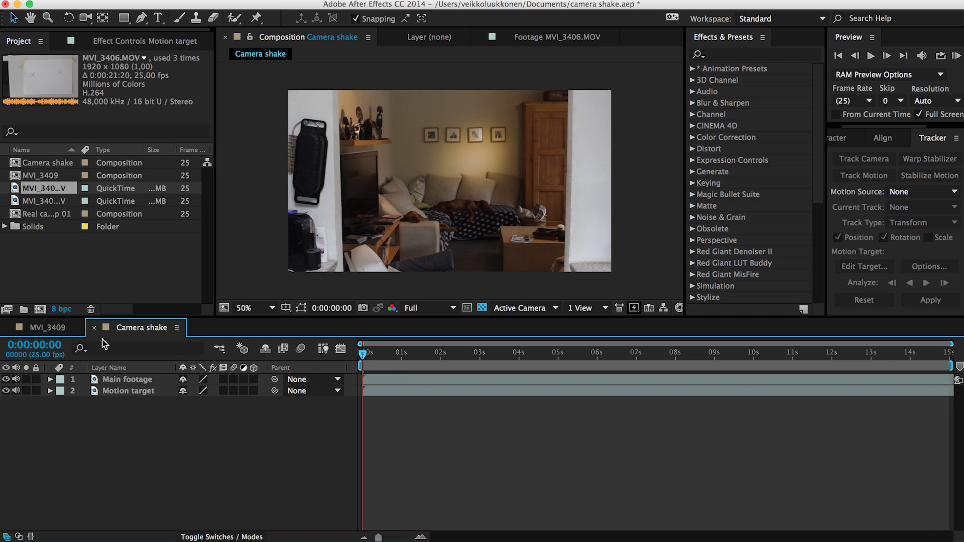
# Hide the Main footage layer and check the Window menu for the Tracker panel.
pyautogui.click(6, 380)
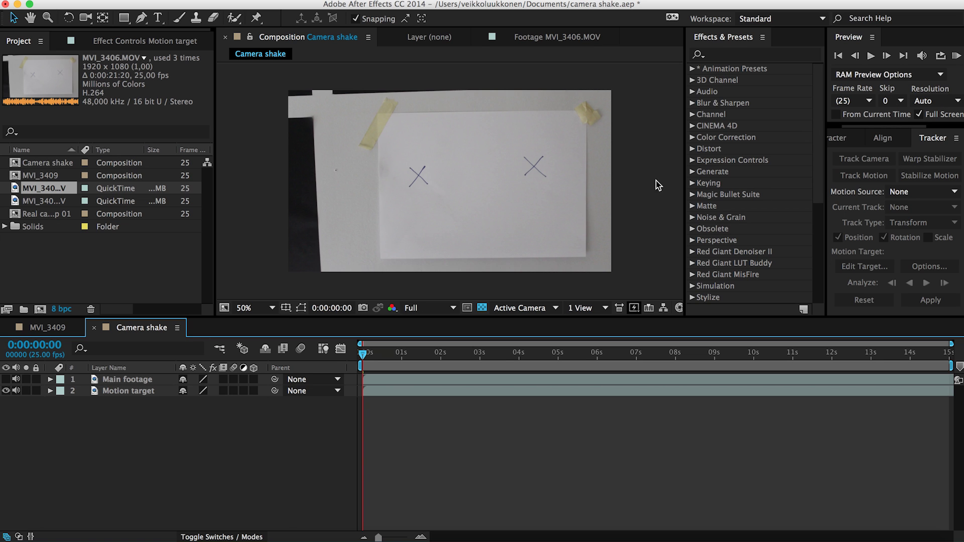
pyautogui.click(402, 0)
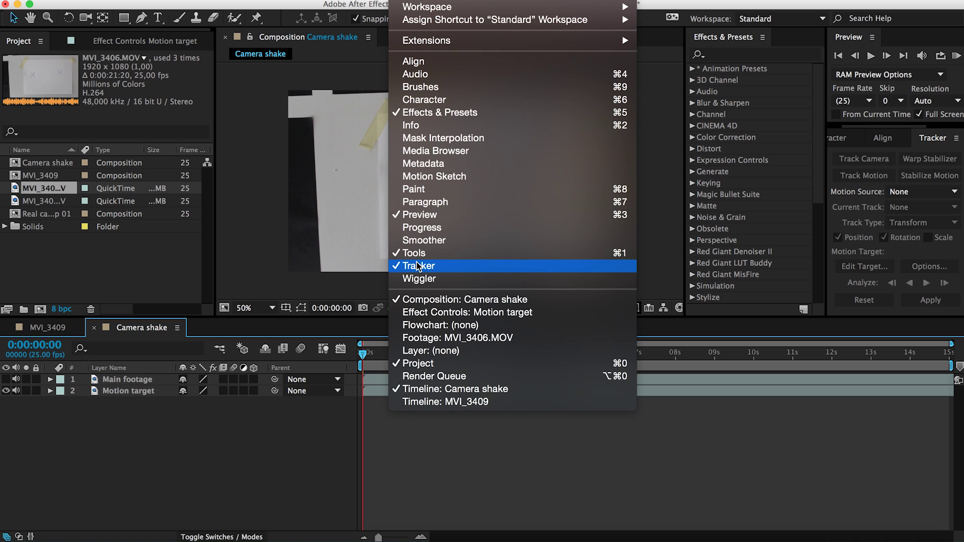
pyautogui.click(273, 430)
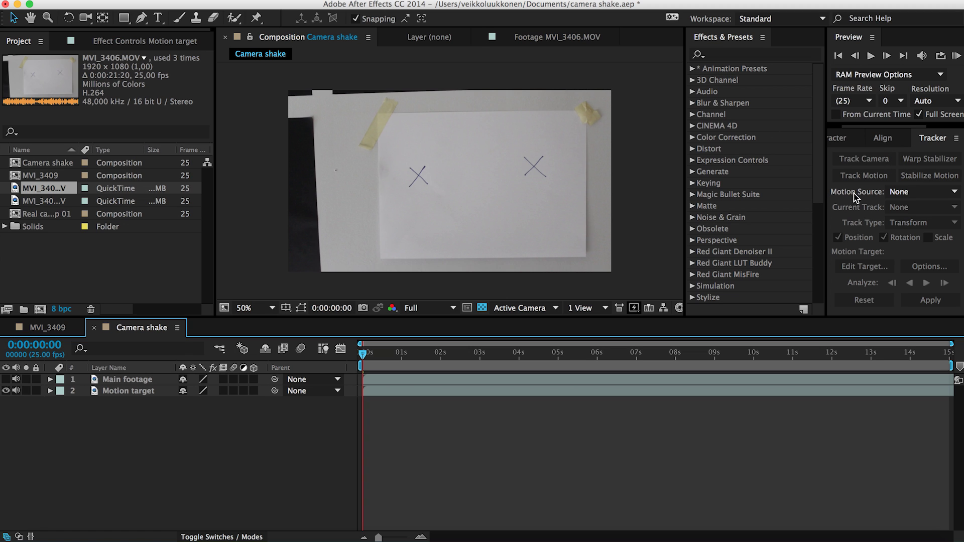
# Start Track Motion on Motion target, creating Tracker 1 aimed at Main footage.
pyautogui.click(134, 391)
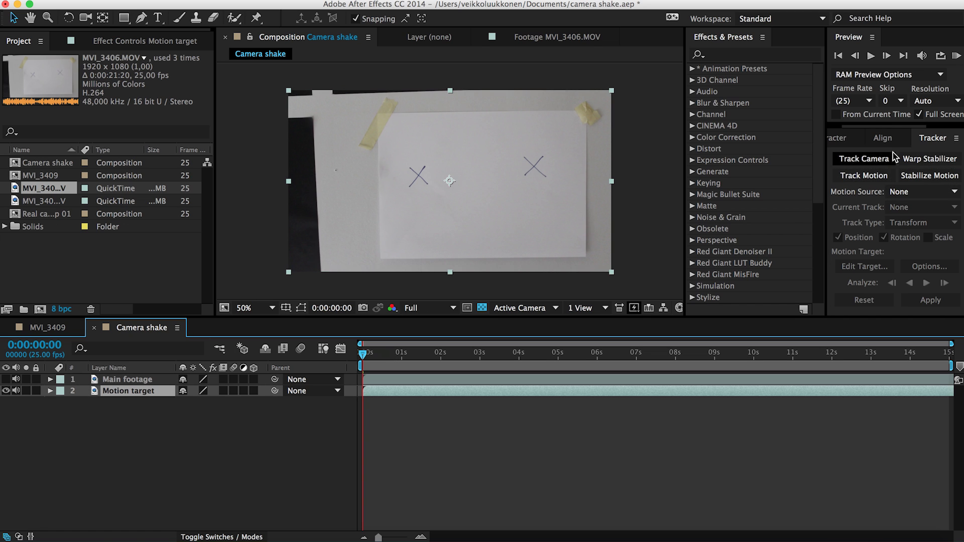
pyautogui.click(866, 177)
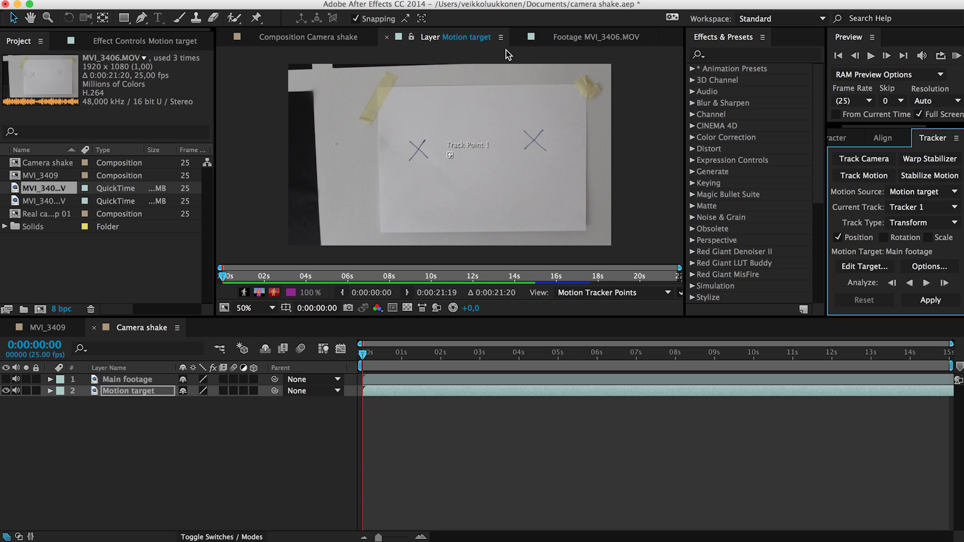
pyautogui.scroll(2, 450, 155)
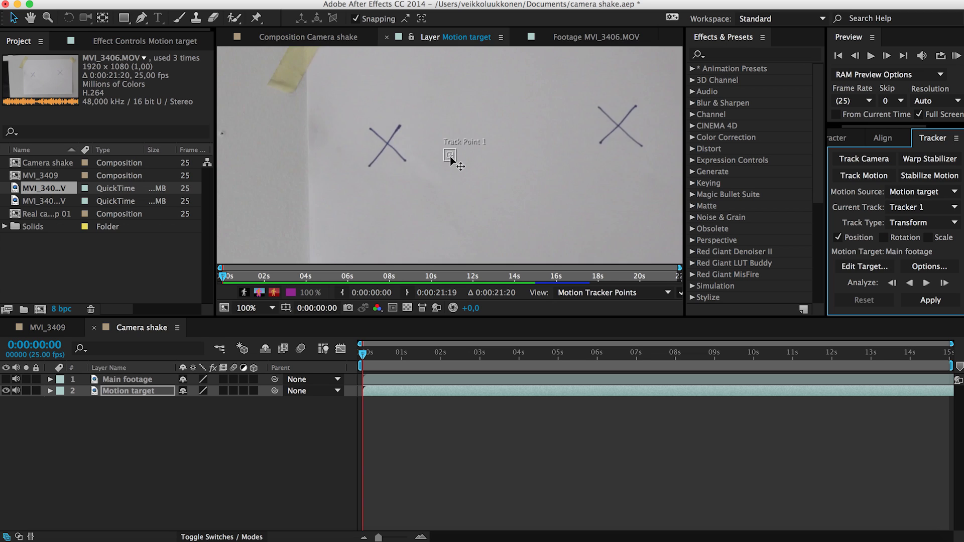
pyautogui.scroll(-2, 449, 141)
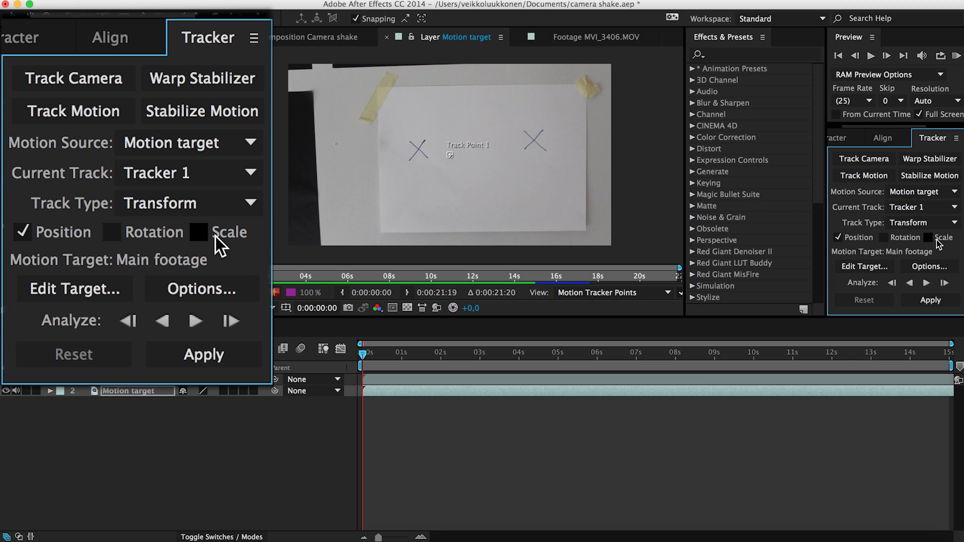
# Enable Rotation tracking and place Track Point 1 on the left X's centre.
pyautogui.click(108, 234)
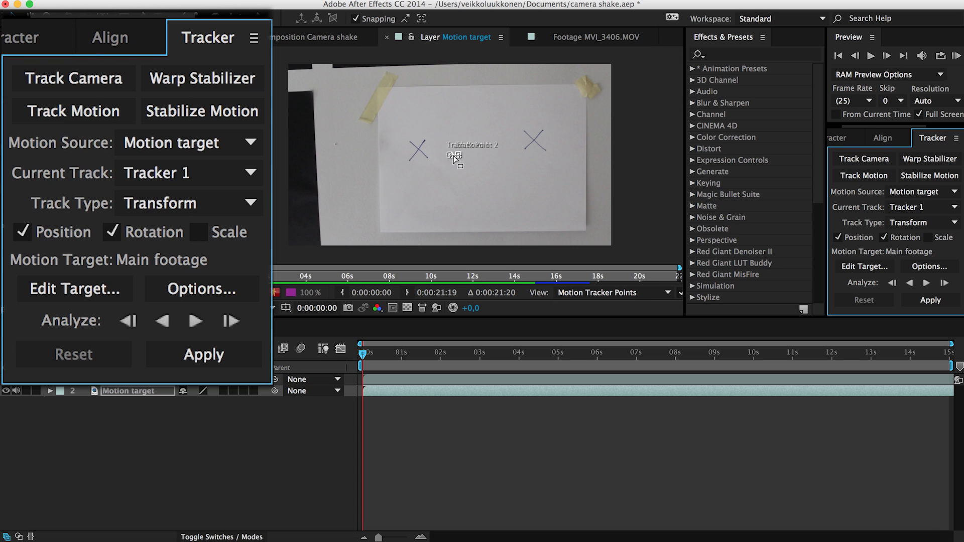
pyautogui.scroll(-1, 455, 159)
pyautogui.scroll(4, 455, 159)
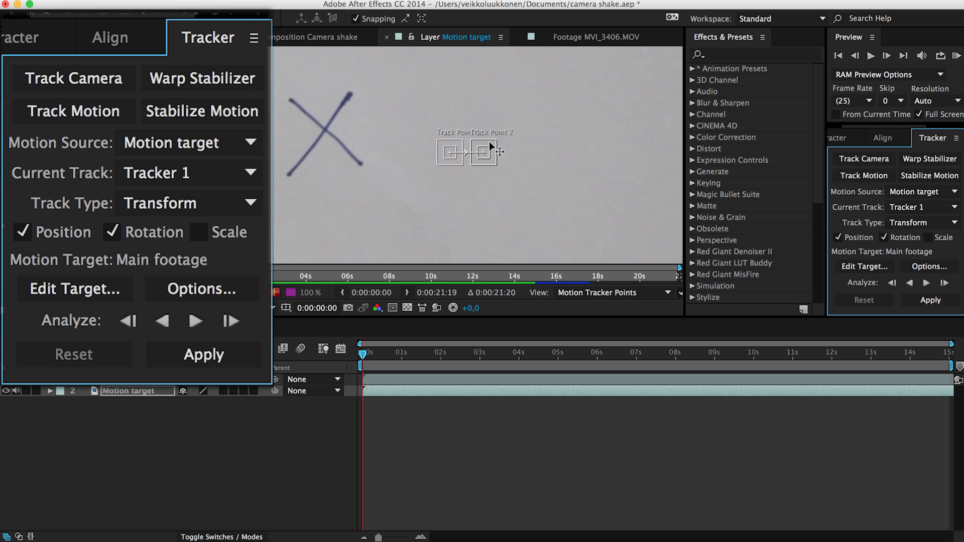
pyautogui.scroll(-5, 479, 161)
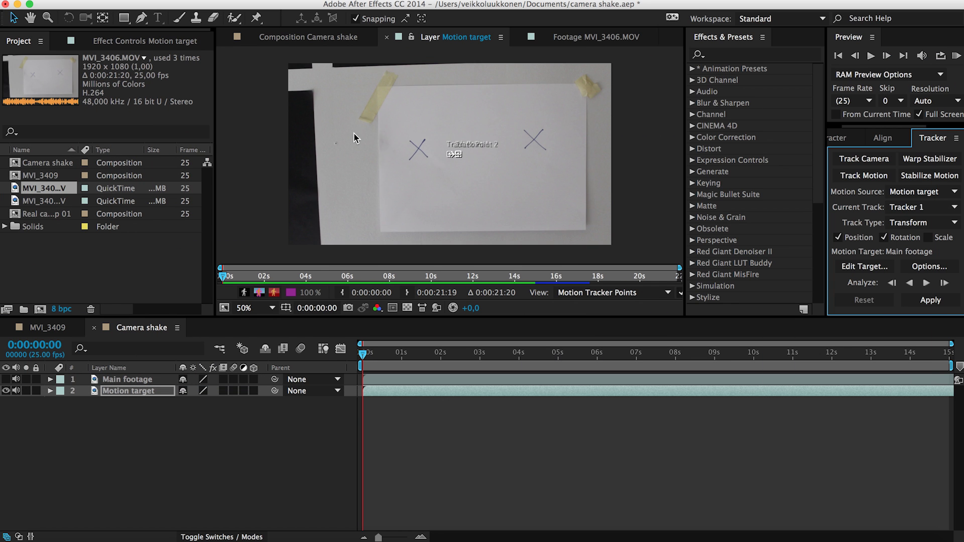
pyautogui.scroll(2, 448, 172)
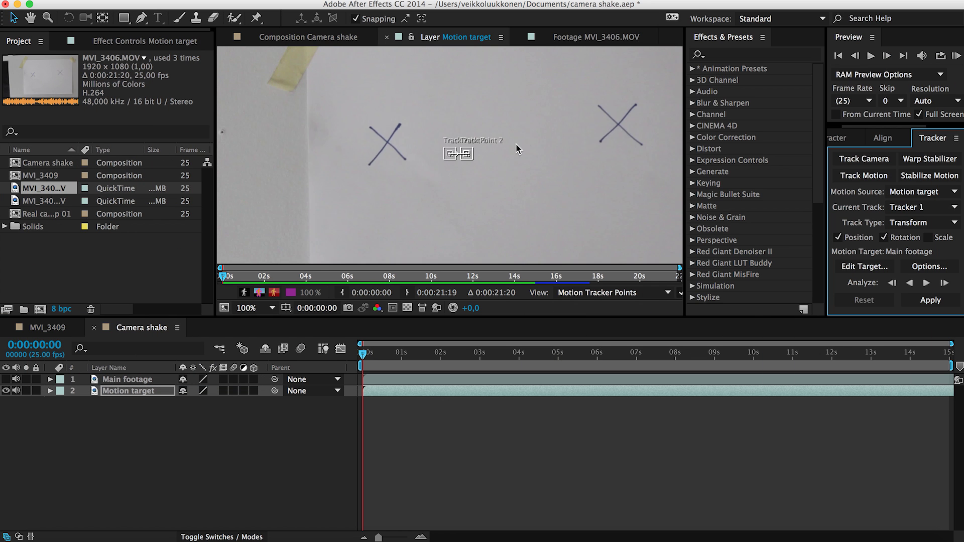
pyautogui.scroll(1, 437, 159)
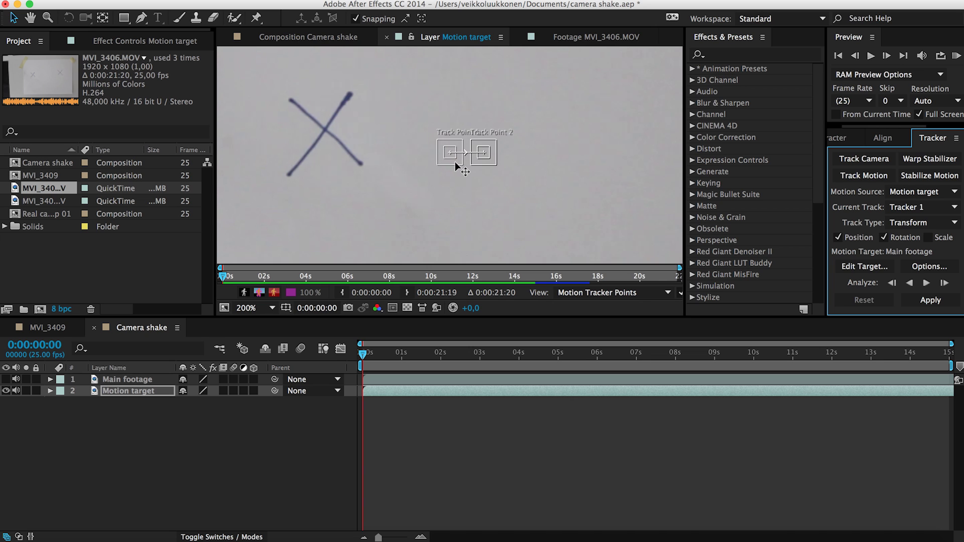
pyautogui.moveTo(454, 164); pyautogui.dragTo(333, 140)
# Move Track Point 2 onto the right X's centre, shrink its search area, and zoom back out.
pyautogui.moveTo(491, 162); pyautogui.dragTo(384, 113)
pyautogui.scroll(3, 414, 143)
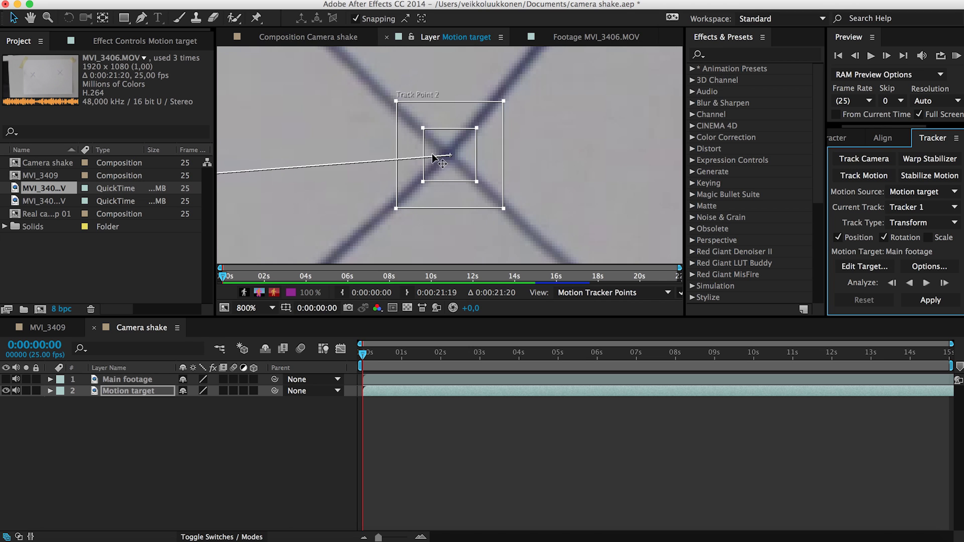
pyautogui.moveTo(450, 191); pyautogui.dragTo(448, 189)
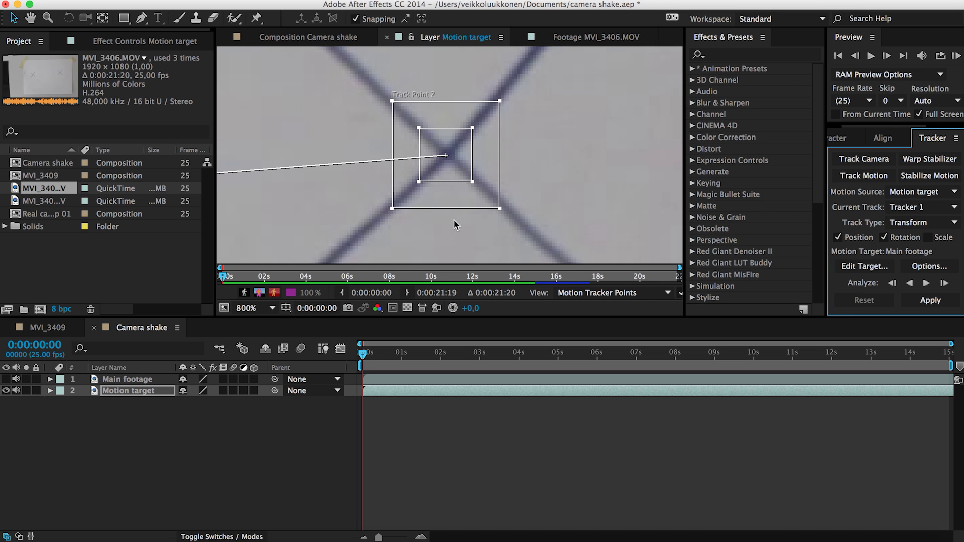
pyautogui.moveTo(499, 209); pyautogui.dragTo(468, 179)
pyautogui.press(',')
pyautogui.press(',')
pyautogui.press(',')
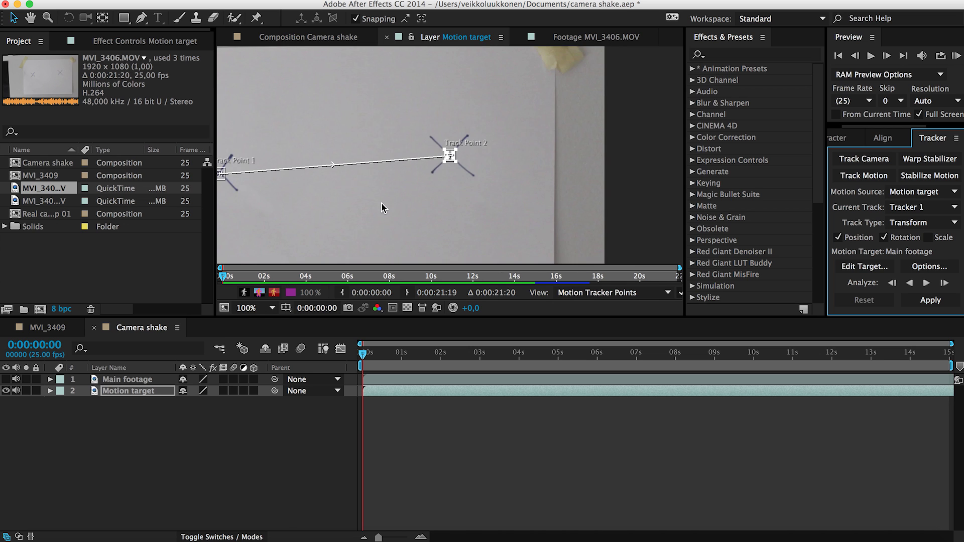
pyautogui.press(',')
# Analyze both track points forward through the clip.
pyautogui.press('h')
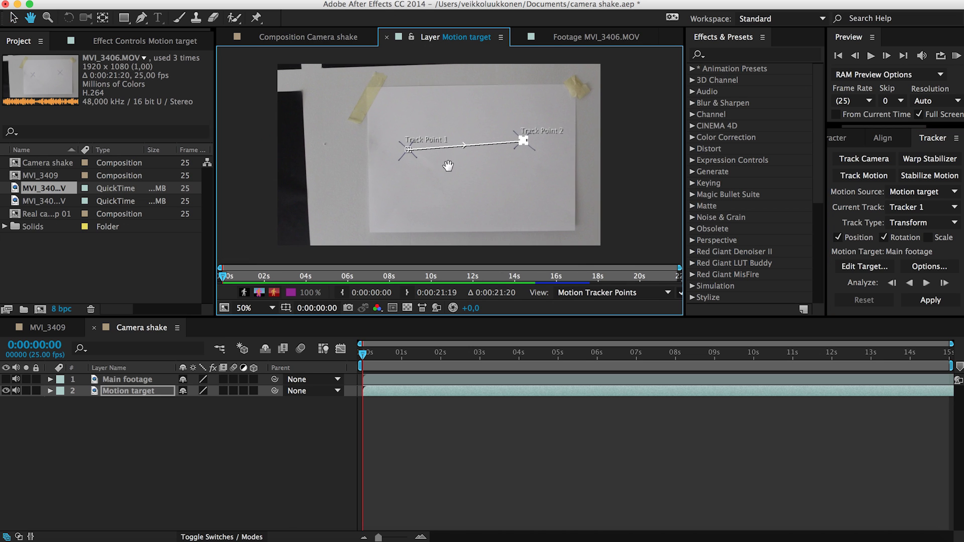
pyautogui.press('v')
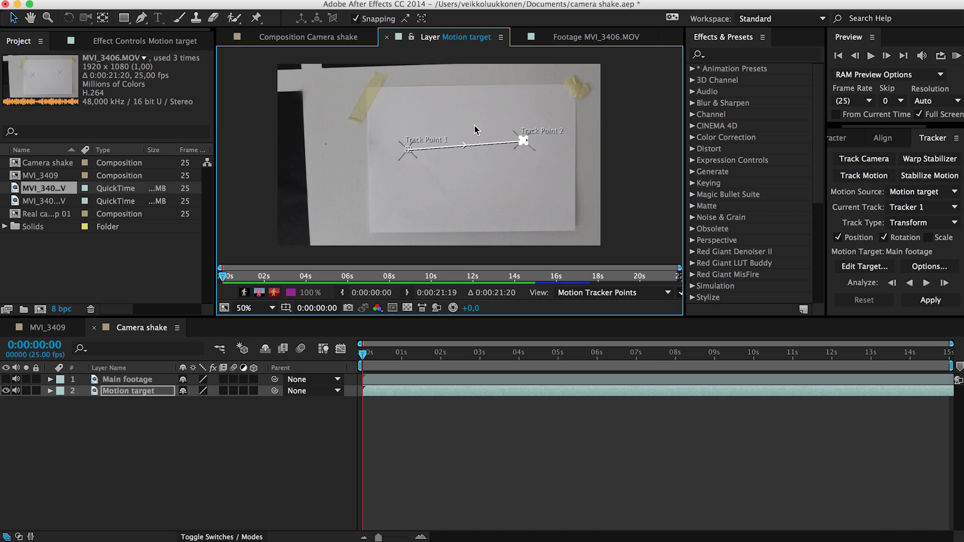
pyautogui.click(925, 283)
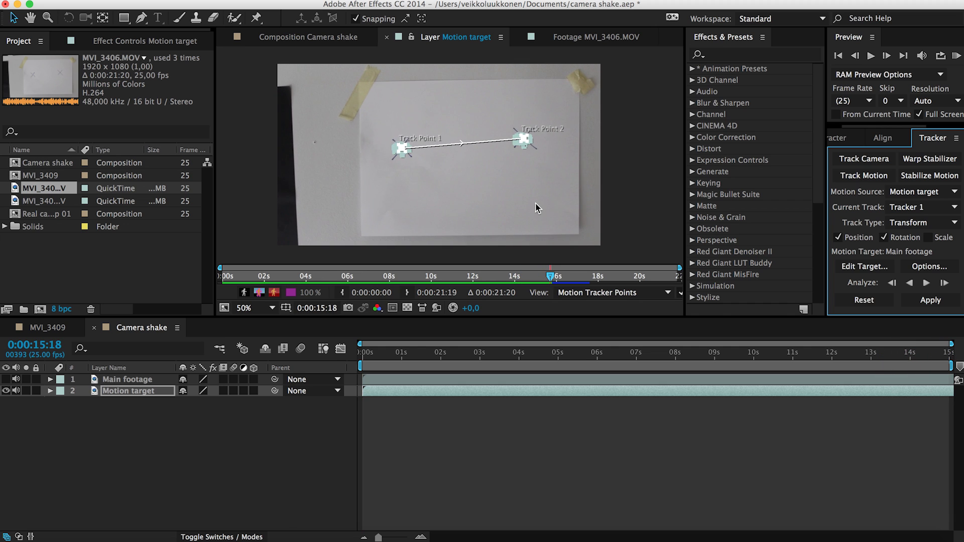
# Scrub the timeline around 13 seconds to confirm the points follow the X marks.
pyautogui.click(899, 353)
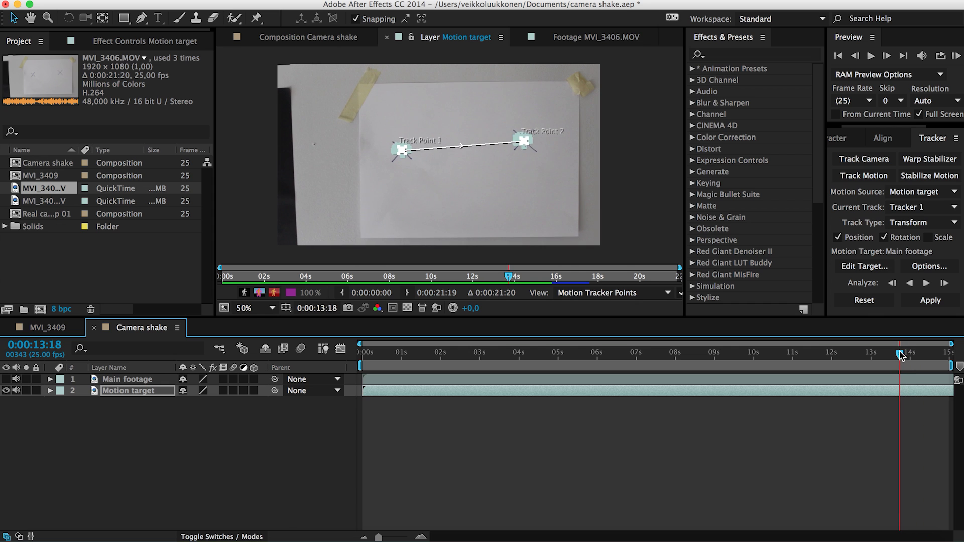
pyautogui.moveTo(900, 356); pyautogui.dragTo(733, 397)
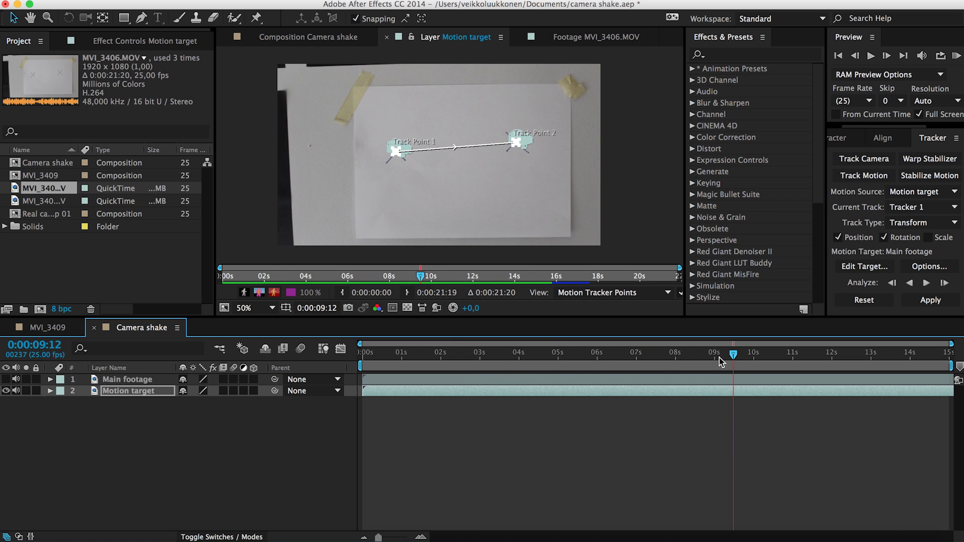
pyautogui.moveTo(732, 357); pyautogui.dragTo(608, 396)
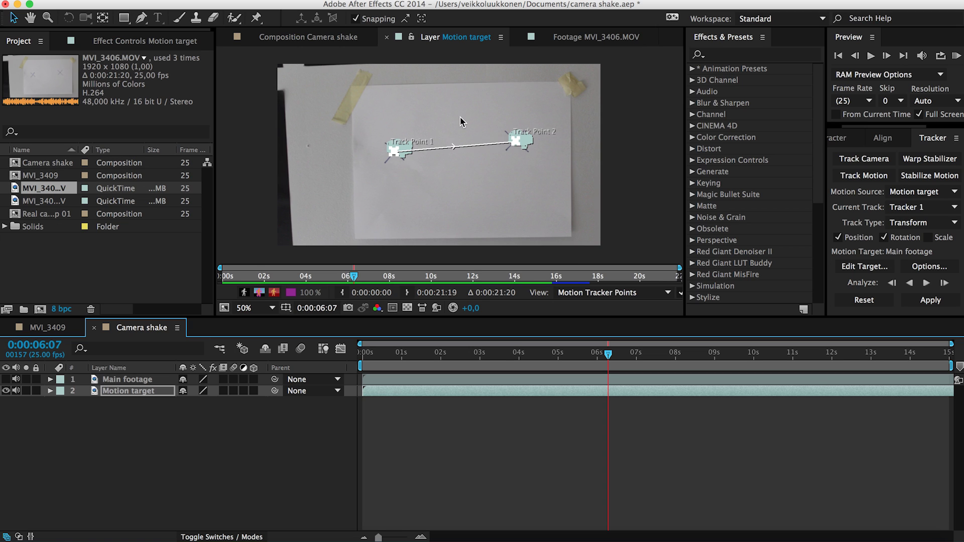
# Add a Null Object layer from the timeline context menu and name it 'track'.
pyautogui.click(229, 2)
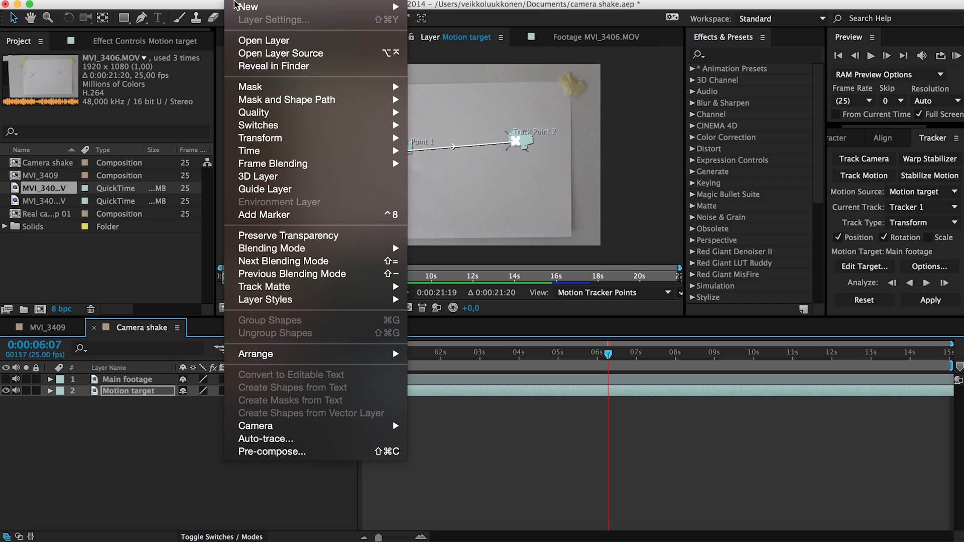
pyautogui.moveTo(385, 10)
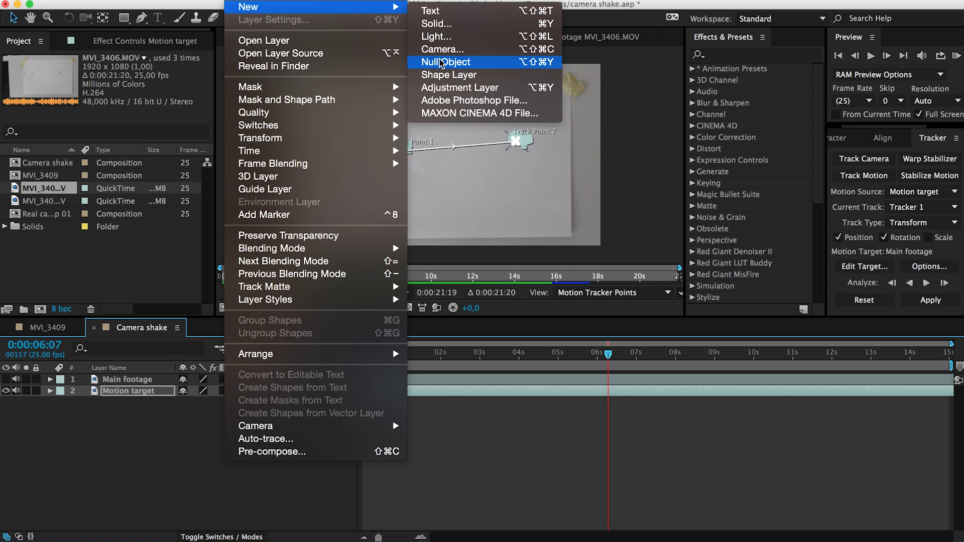
pyautogui.press('Escape')
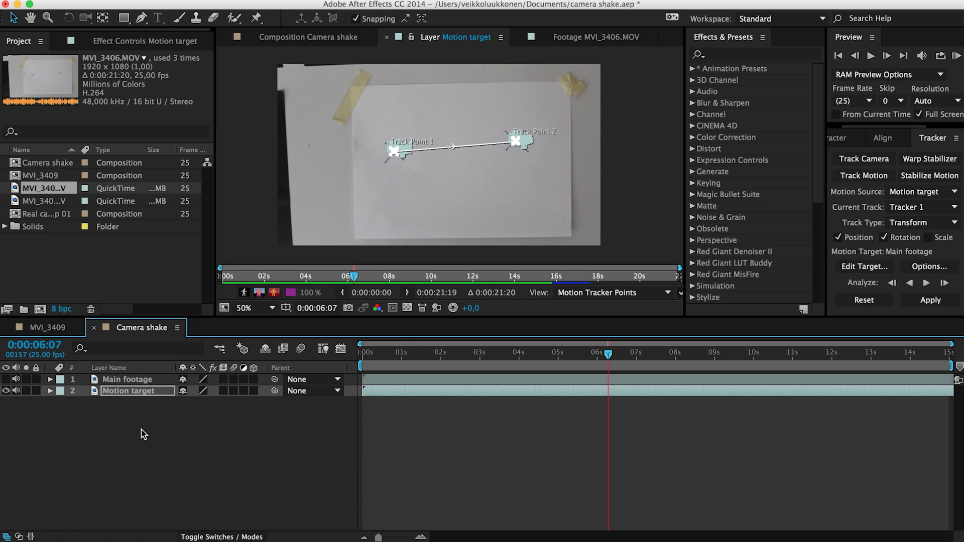
pyautogui.rightClick(113, 417)
pyautogui.moveTo(179, 406)
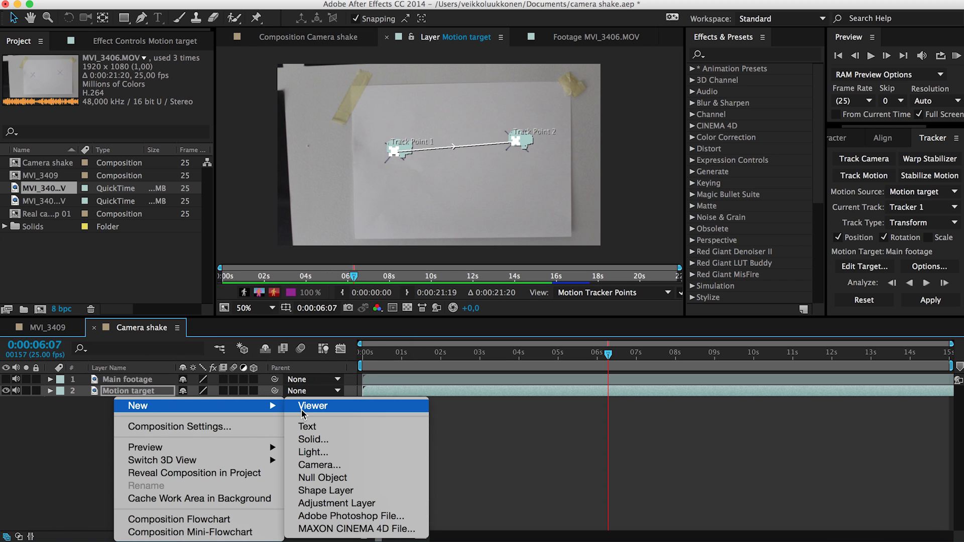
pyautogui.click(316, 477)
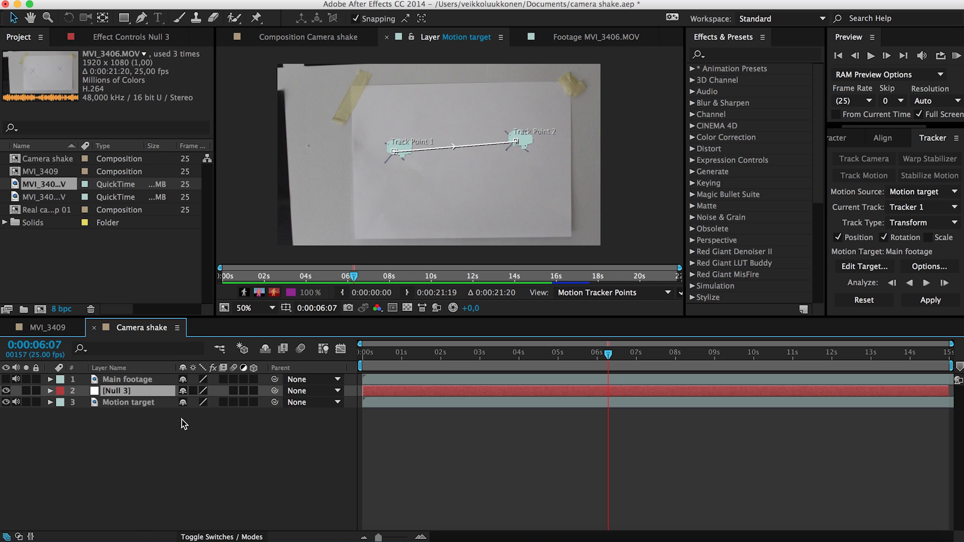
pyautogui.press('Return')
pyautogui.write('track')
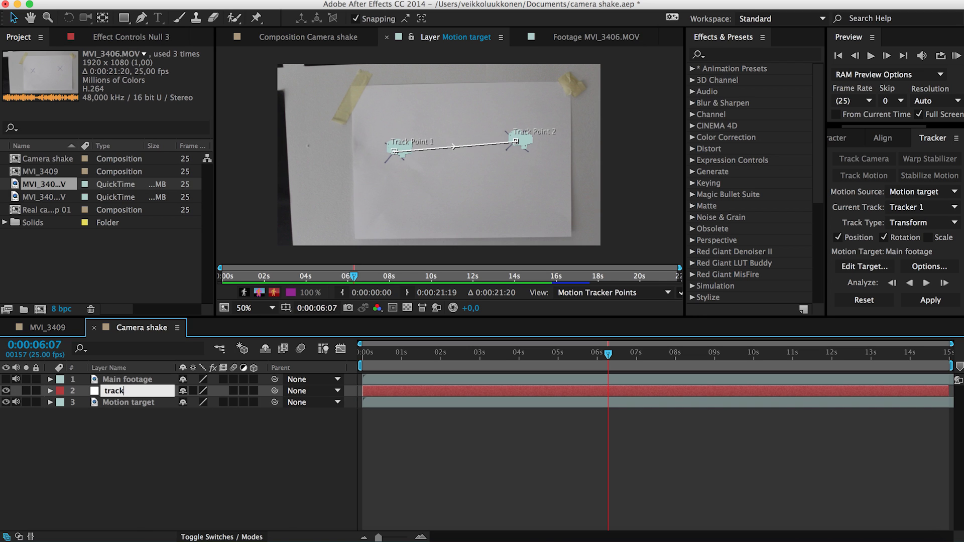
pyautogui.press('Return')
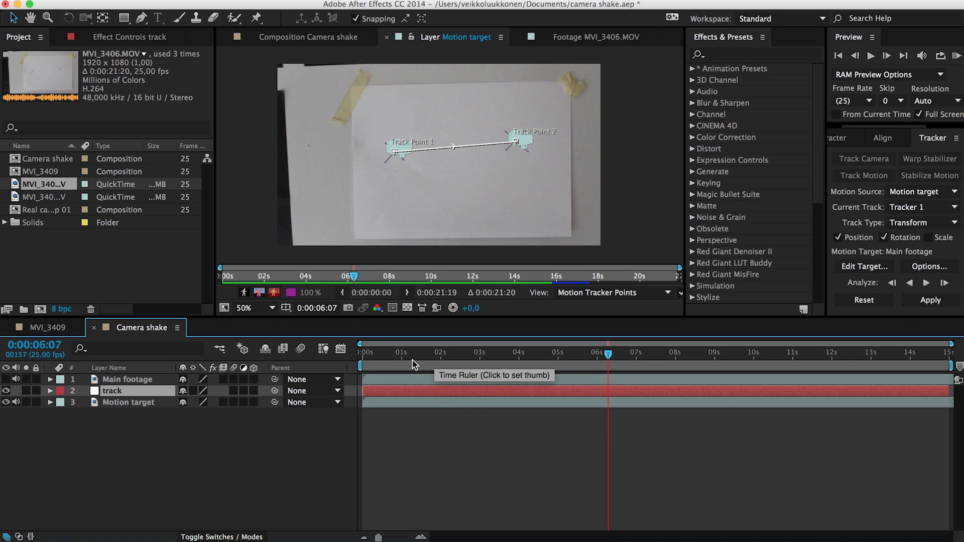
# Set the tracker's Motion Target to the track layer.
pyautogui.press('Home')
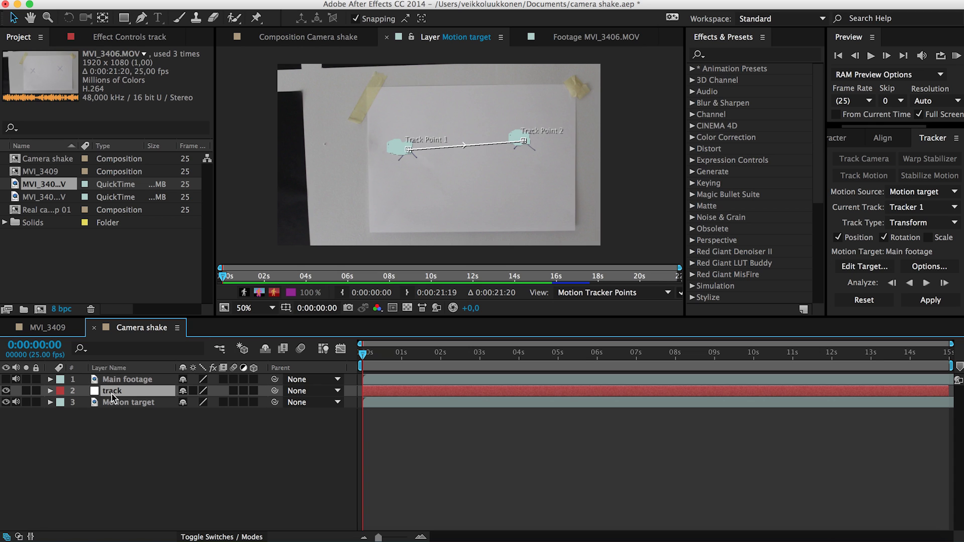
pyautogui.click(862, 267)
pyautogui.click(550, 258)
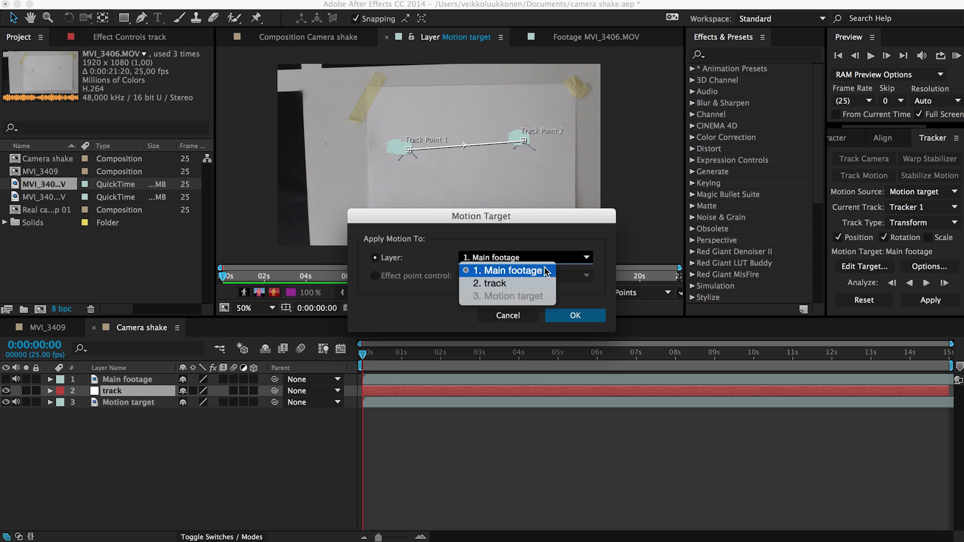
pyautogui.click(525, 282)
pyautogui.click(572, 314)
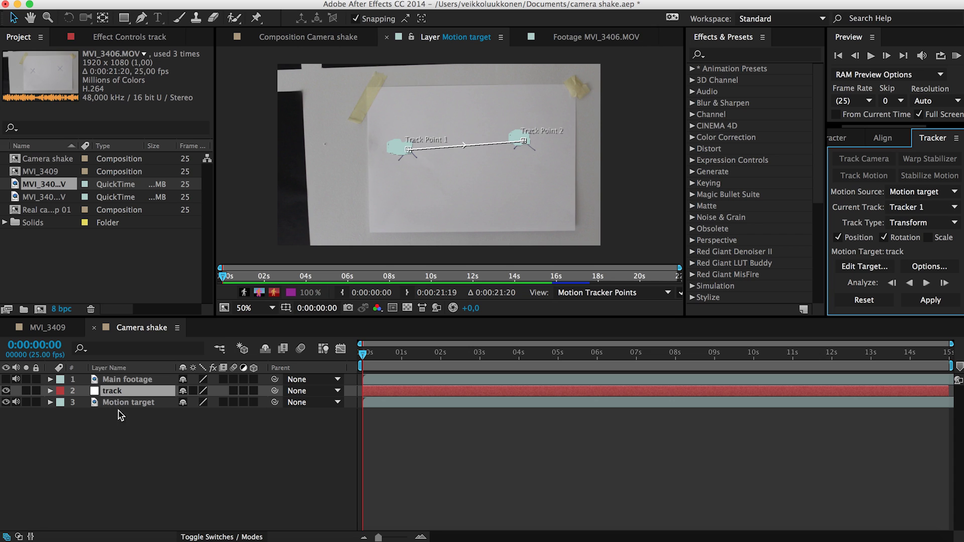
# Apply the tracked motion to track with Apply Dimensions set to X and Y.
pyautogui.press('Return')
pyautogui.click(930, 302)
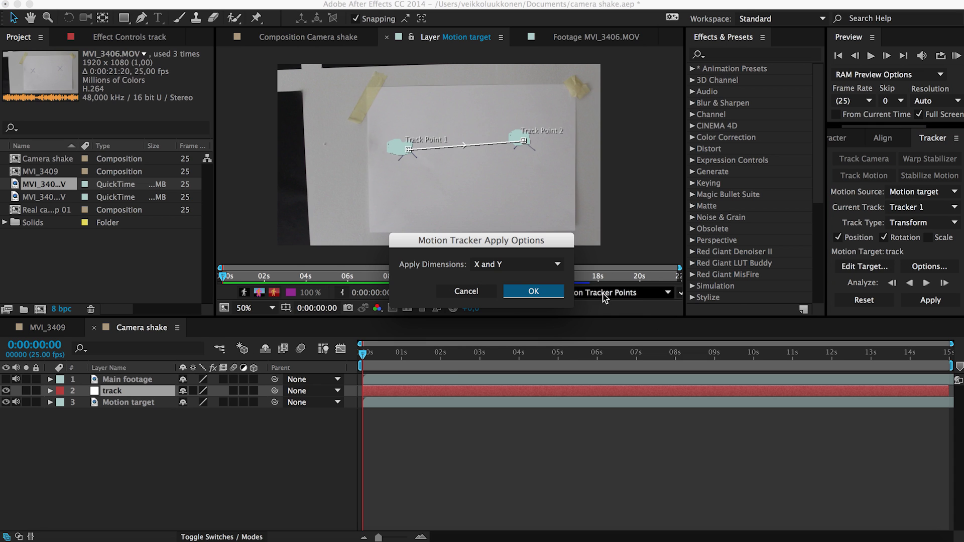
pyautogui.click(552, 296)
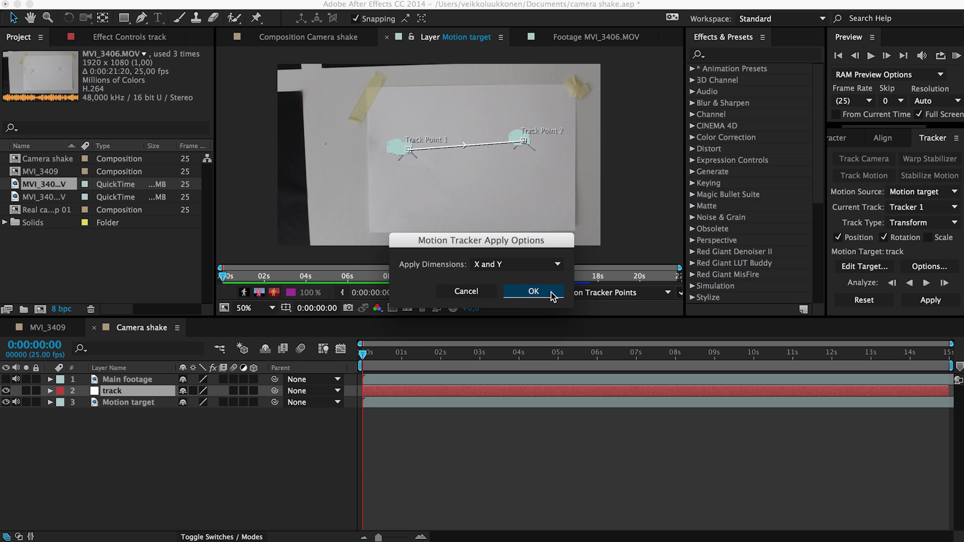
# Collapse track, show Main footage, hide Motion target, and scrub to where the man enters.
pyautogui.click(51, 390)
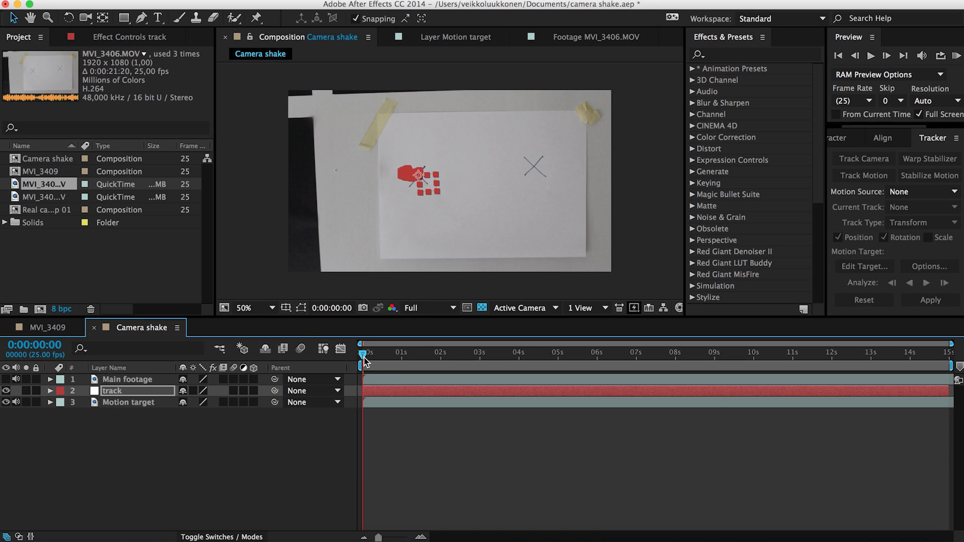
pyautogui.moveTo(365, 362)
pyautogui.mouseDown()
pyautogui.moveTo(404, 354)
pyautogui.moveTo(713, 364)
pyautogui.moveTo(641, 370)
pyautogui.moveTo(434, 359)
pyautogui.moveTo(768, 363)
pyautogui.moveTo(430, 368)
pyautogui.moveTo(686, 352)
pyautogui.moveTo(491, 370)
pyautogui.moveTo(435, 358)
pyautogui.moveTo(415, 360)
pyautogui.moveTo(595, 383)
pyautogui.moveTo(362, 378)
pyautogui.mouseUp()
pyautogui.click(6, 380)
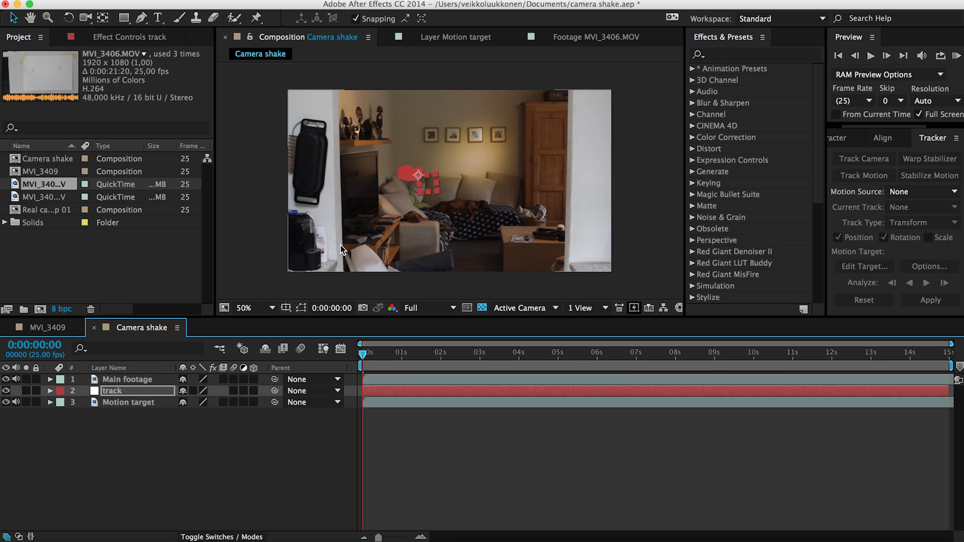
pyautogui.click(6, 402)
pyautogui.moveTo(367, 354); pyautogui.dragTo(461, 360)
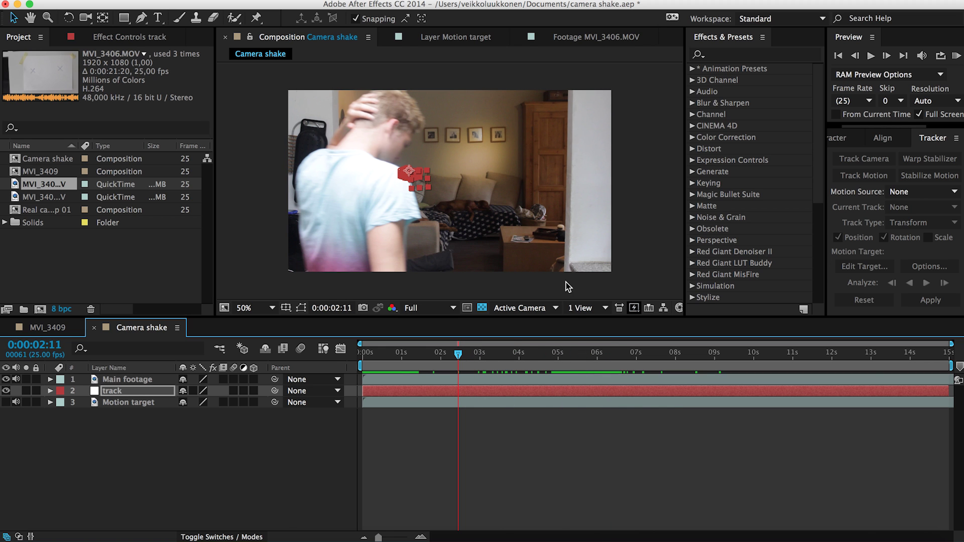
# Pickwhip Main footage's Parent to the track null and scrub to verify the handheld shake.
pyautogui.click(148, 380)
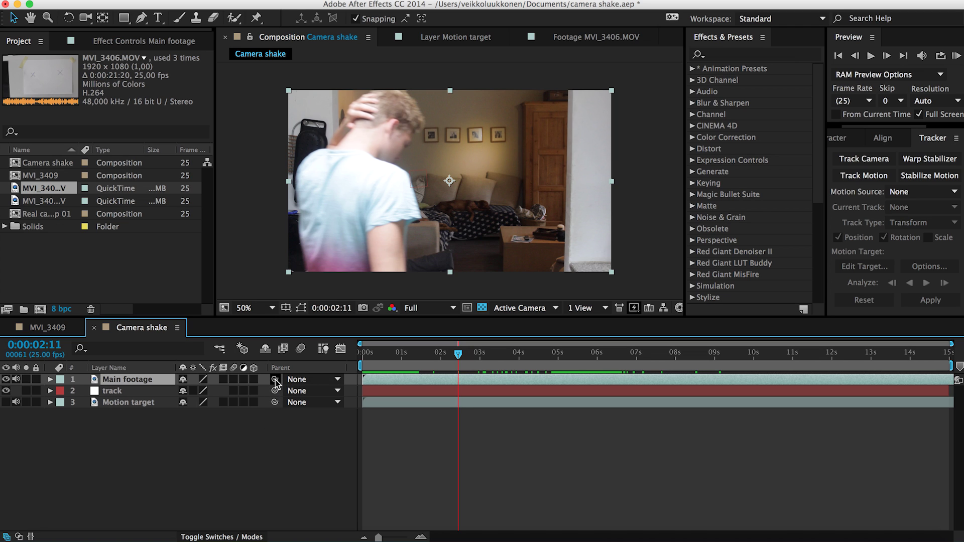
pyautogui.moveTo(275, 382); pyautogui.dragTo(142, 392)
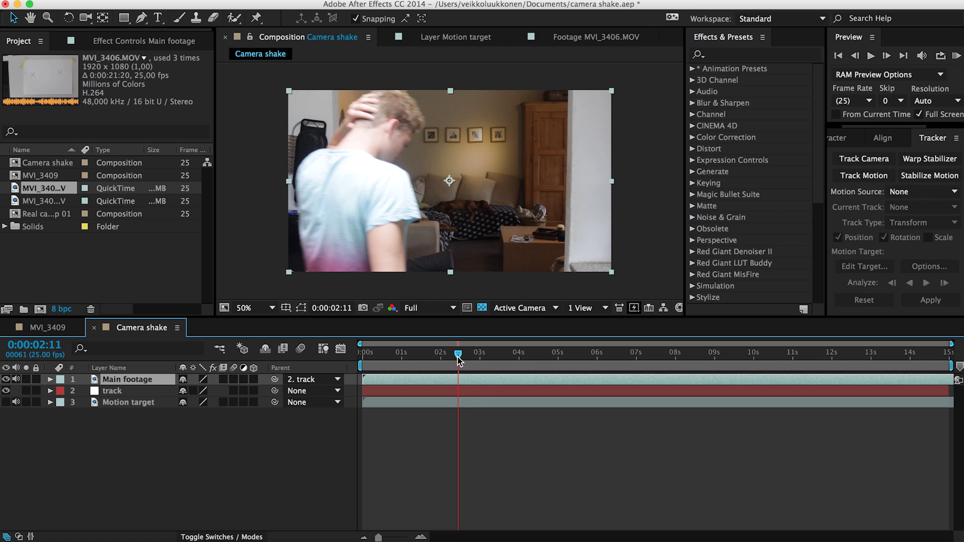
pyautogui.click(132, 392)
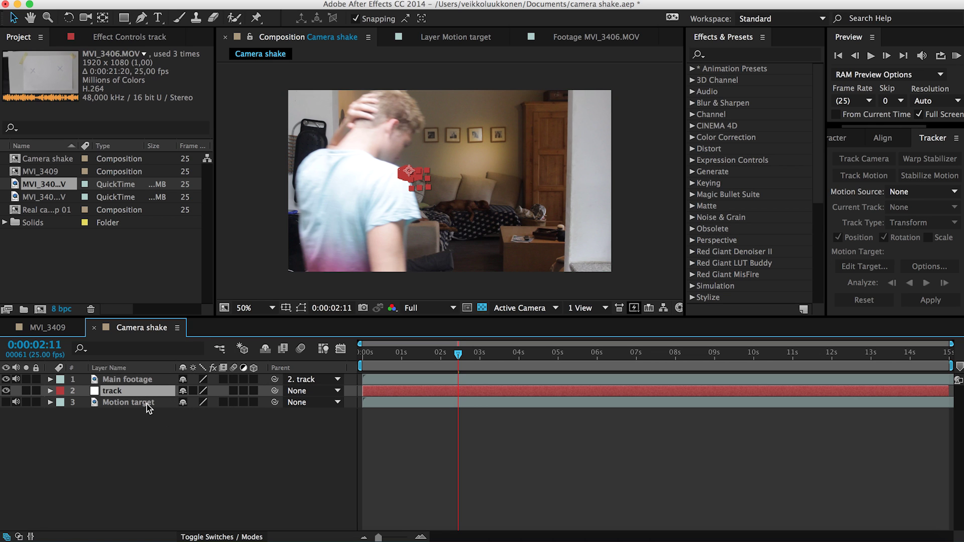
pyautogui.click(130, 379)
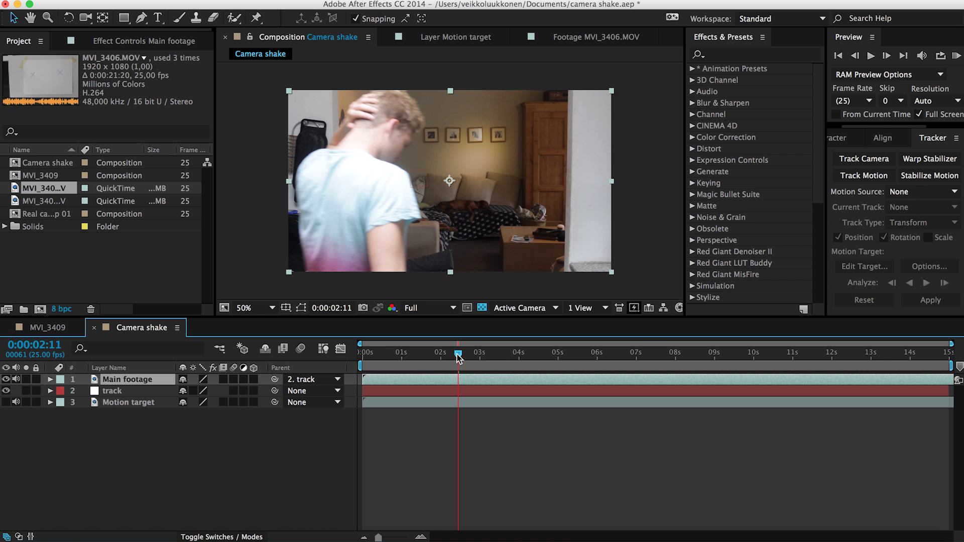
pyautogui.moveTo(458, 356); pyautogui.dragTo(467, 373)
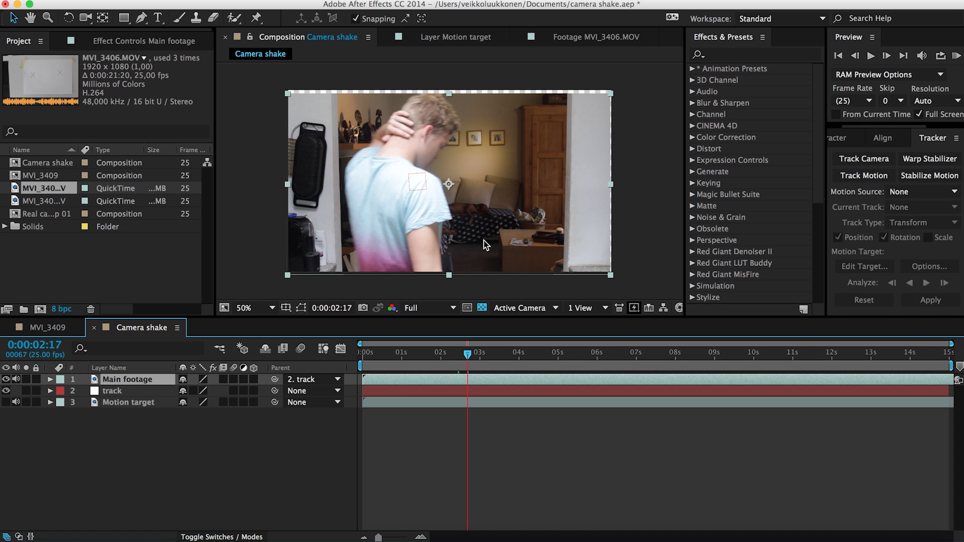
pyautogui.press('space')
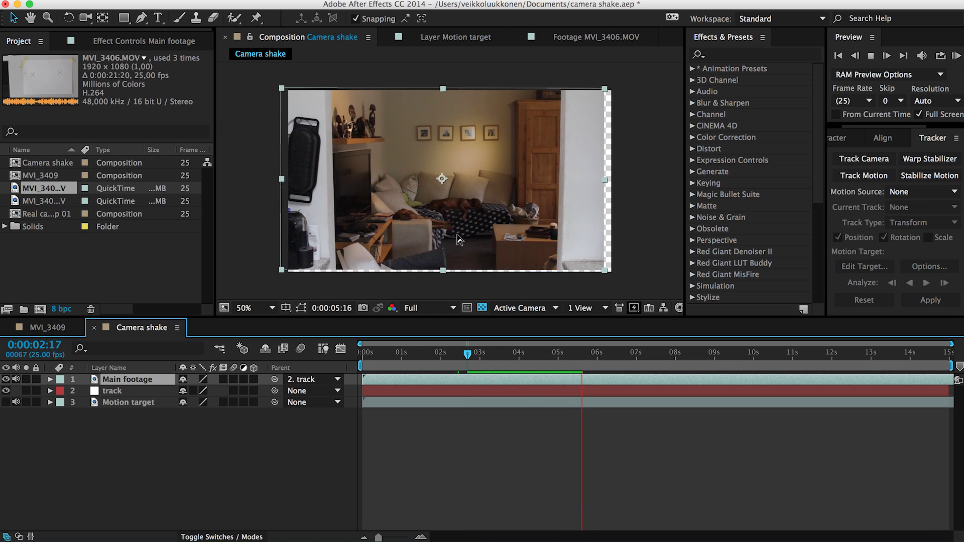
pyautogui.press('space')
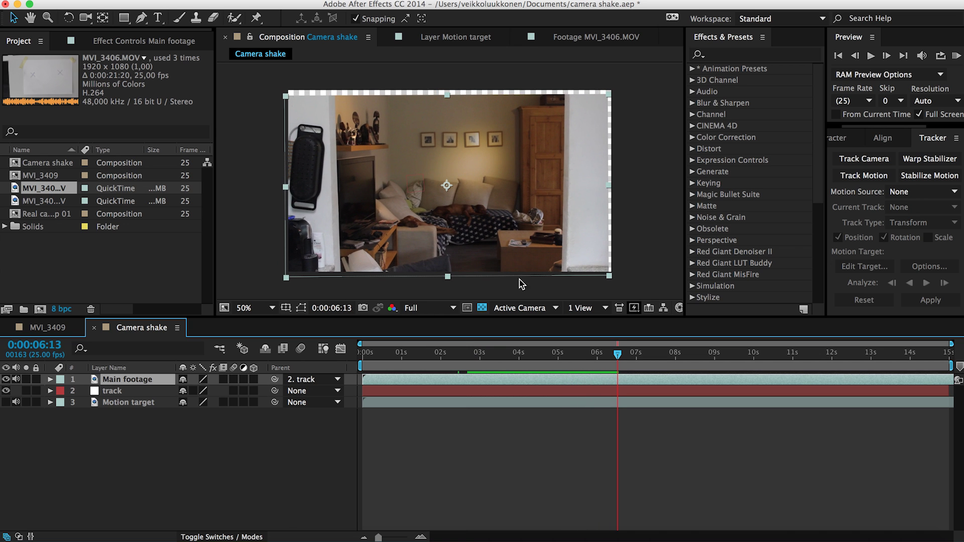
pyautogui.press('space')
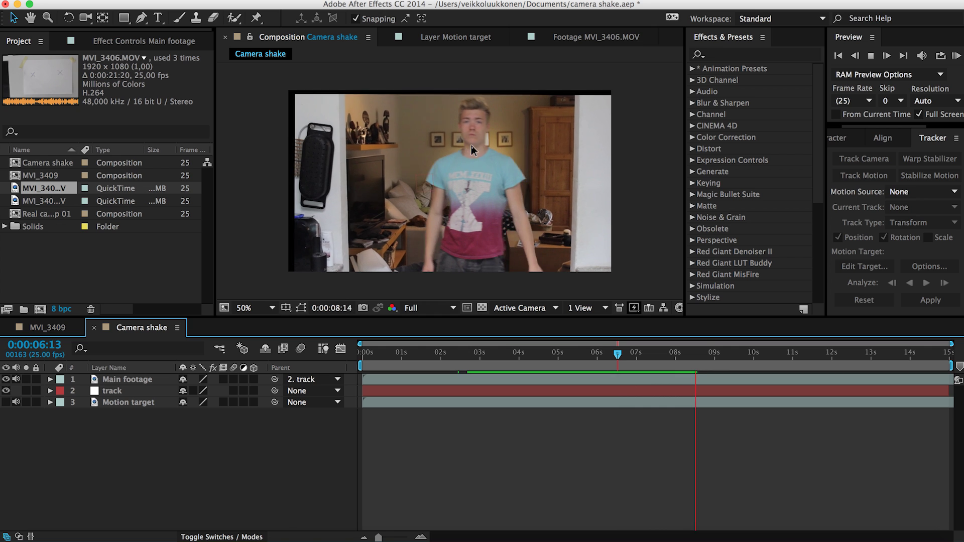
pyautogui.press('space')
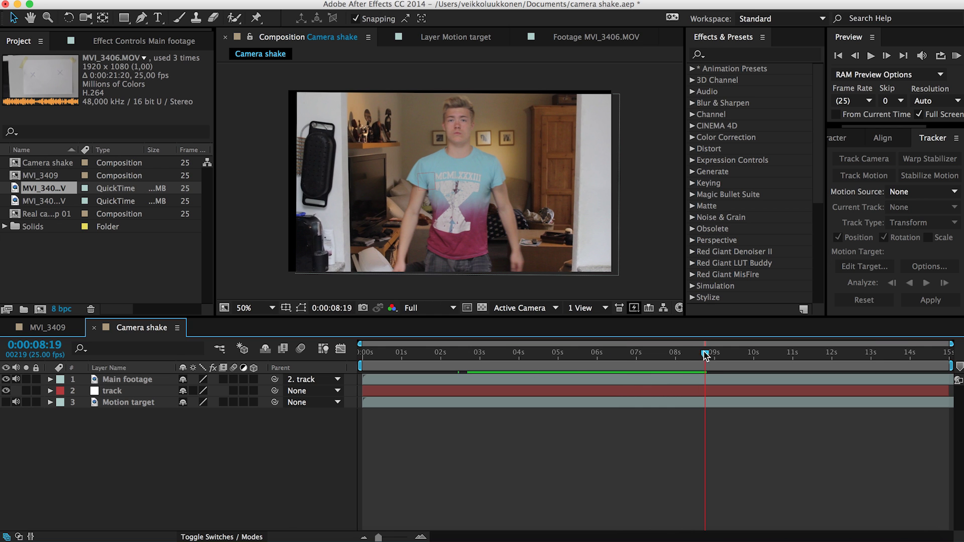
pyautogui.moveTo(705, 354); pyautogui.dragTo(567, 385)
# Raise the Main footage layer's Scale value to 109%.
pyautogui.click(161, 382)
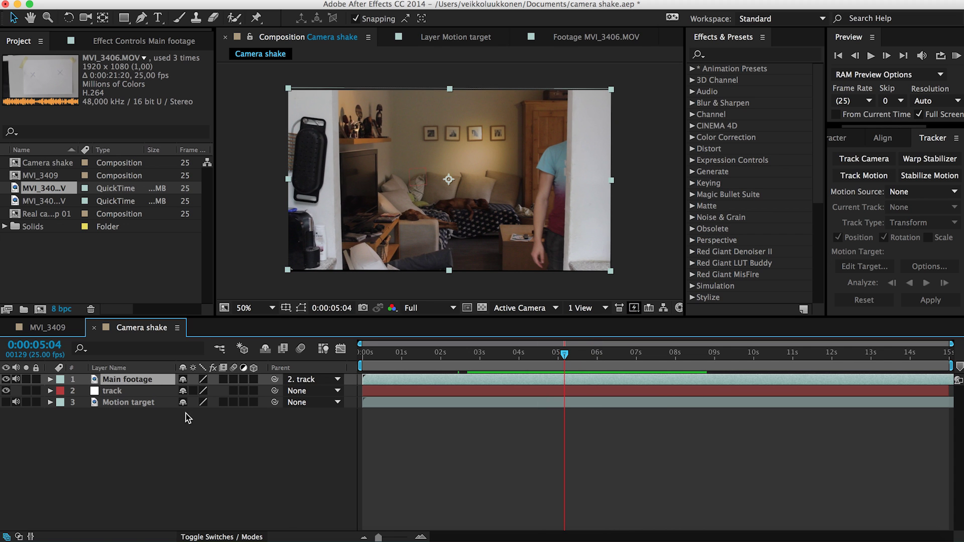
pyautogui.press('s')
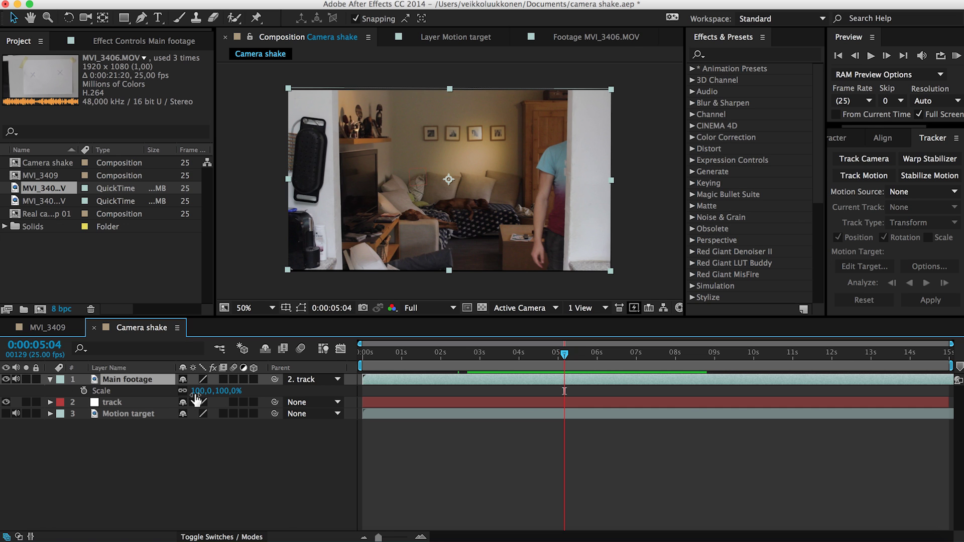
pyautogui.moveTo(198, 391); pyautogui.dragTo(202, 391)
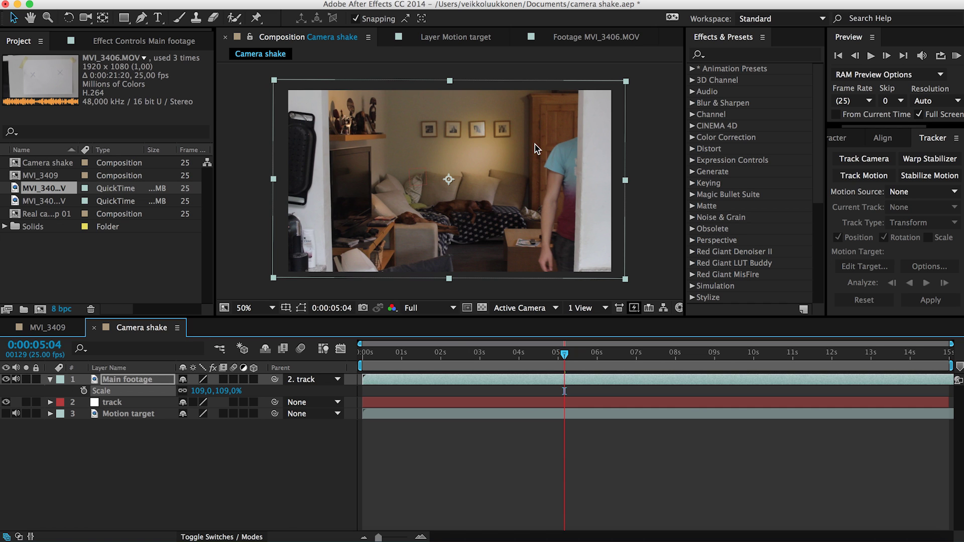
# Preview the shaking shot from the first frame to confirm no black borders appear.
pyautogui.moveTo(387, 362); pyautogui.dragTo(363, 360)
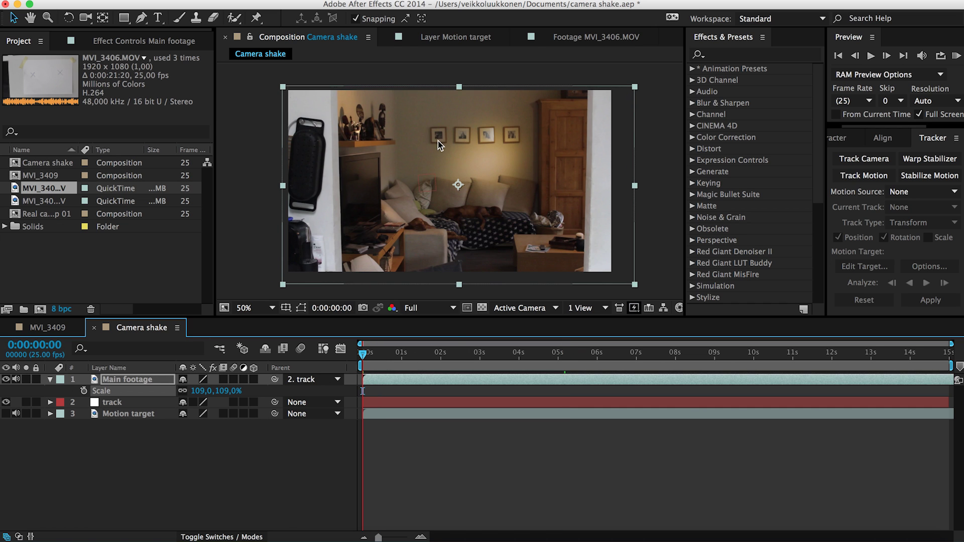
pyautogui.press('space')
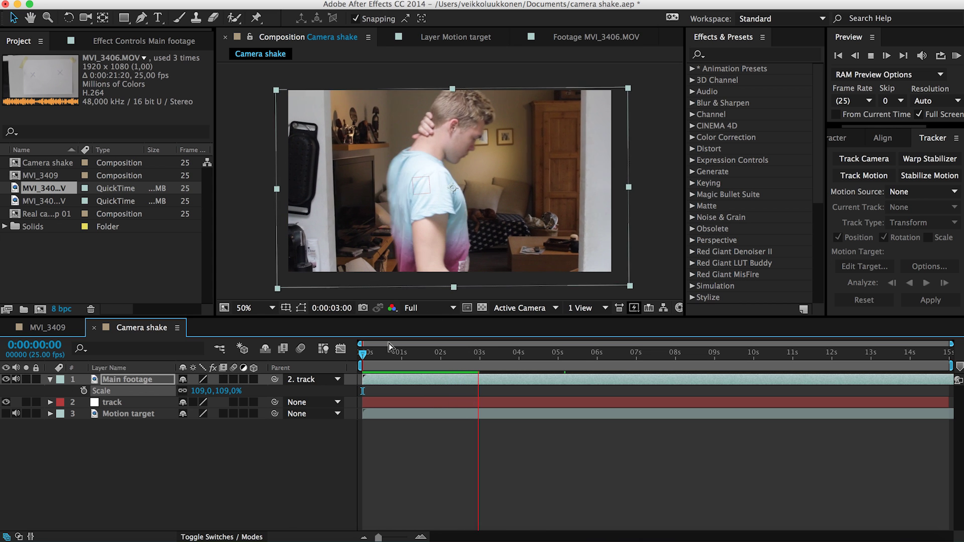
pyautogui.press('space')
pyautogui.click(362, 353)
pyautogui.press('space')
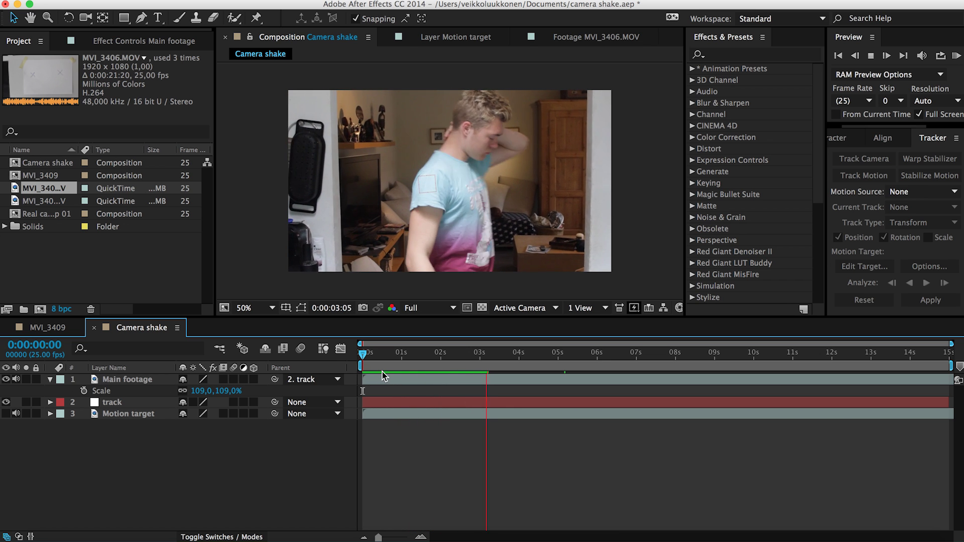
pyautogui.press('space')
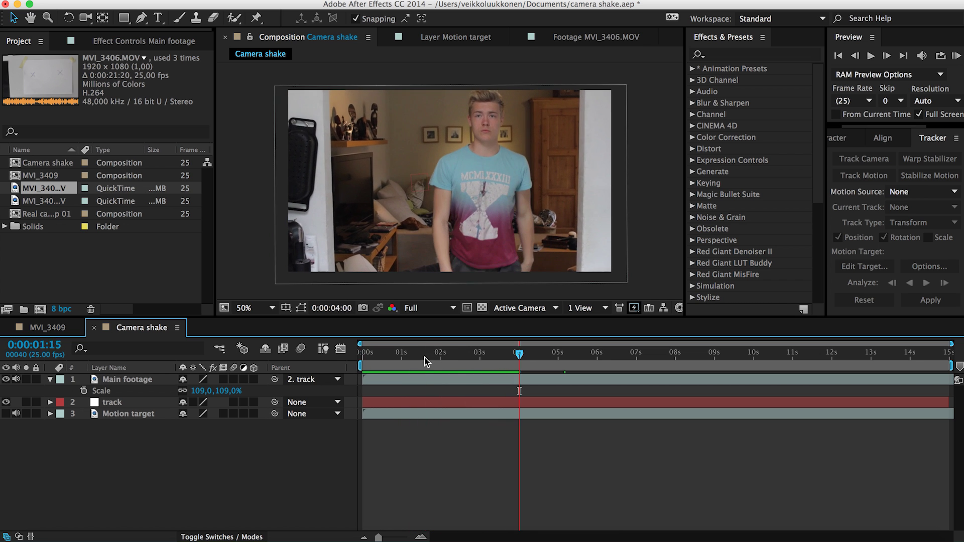
pyautogui.press('space')
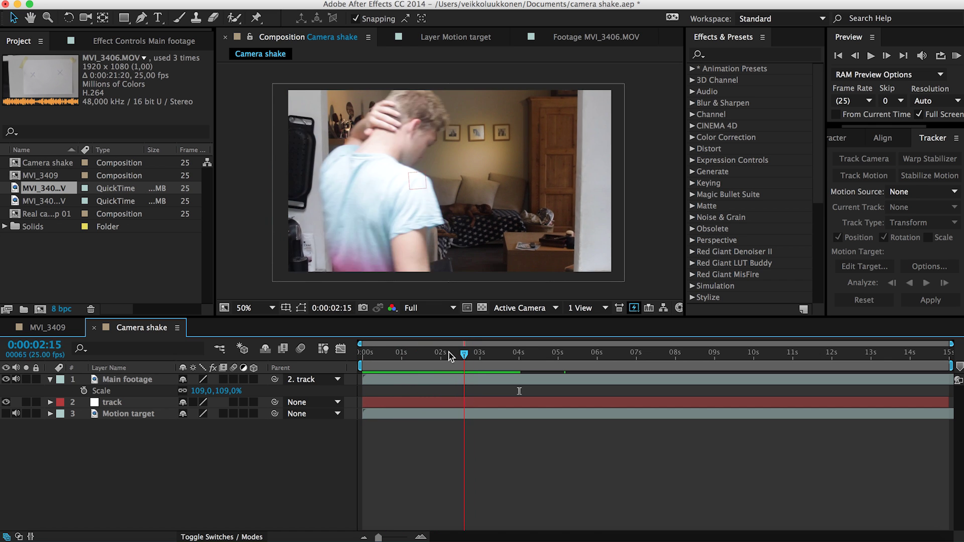